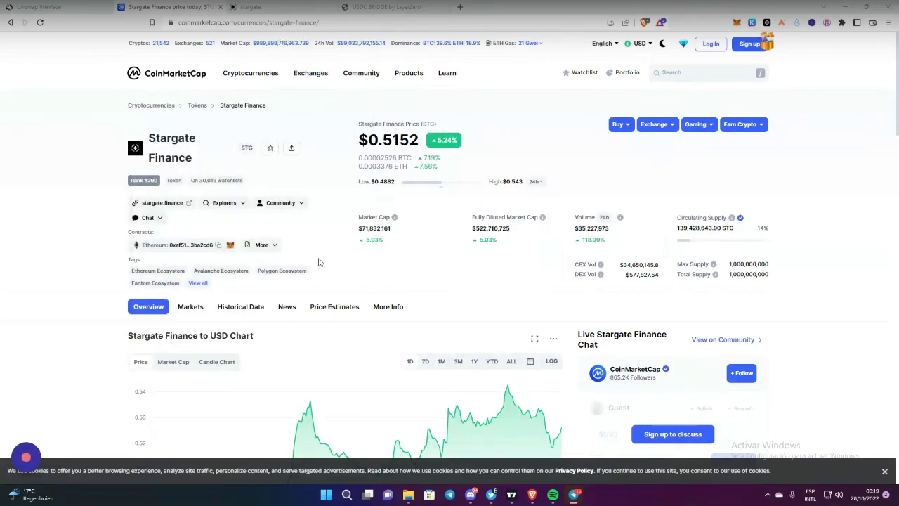
Copy Stargate Finance's Polygon contract address from CoinMarketCap and switch to Uniswap
left_click(271, 247)
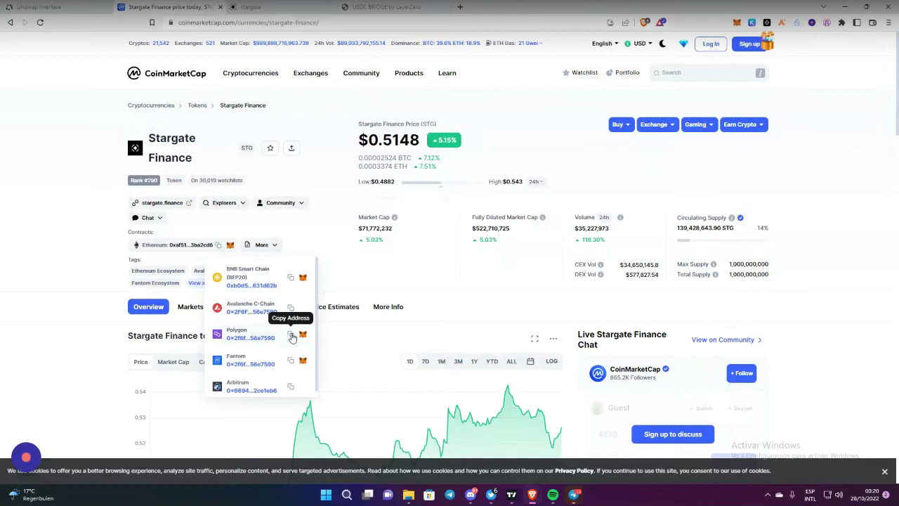
left_click(292, 335)
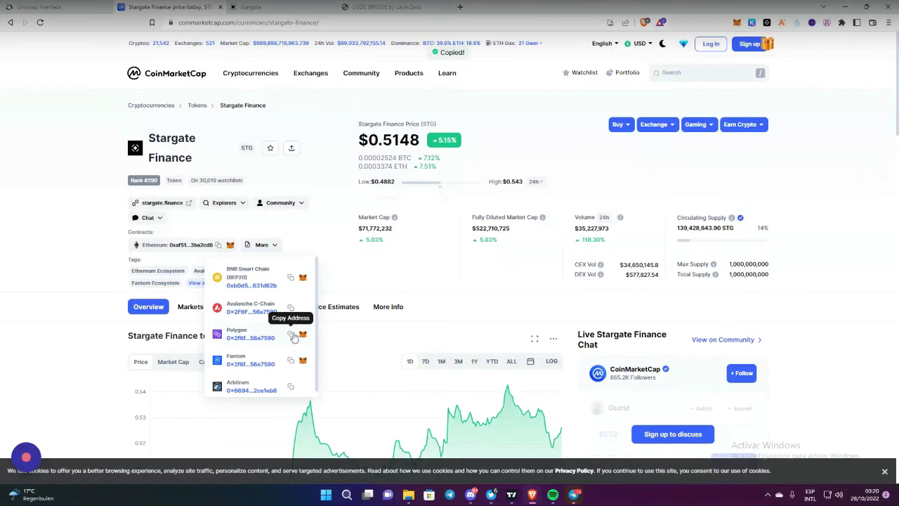
left_click(37, 5)
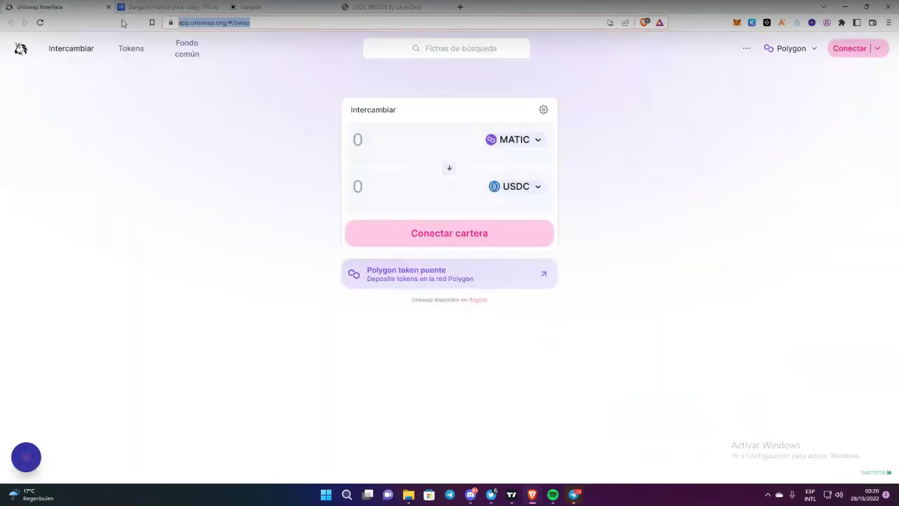
Choose StargateToken (STG) as the receiving token by searching for the copied contract address and accepting its import
left_click(533, 188)
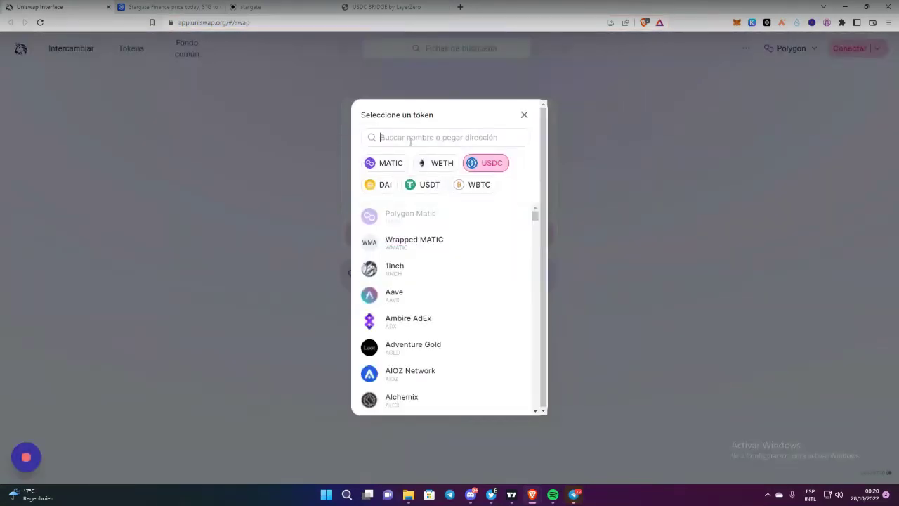
left_click(410, 138)
key("ctrl+v")
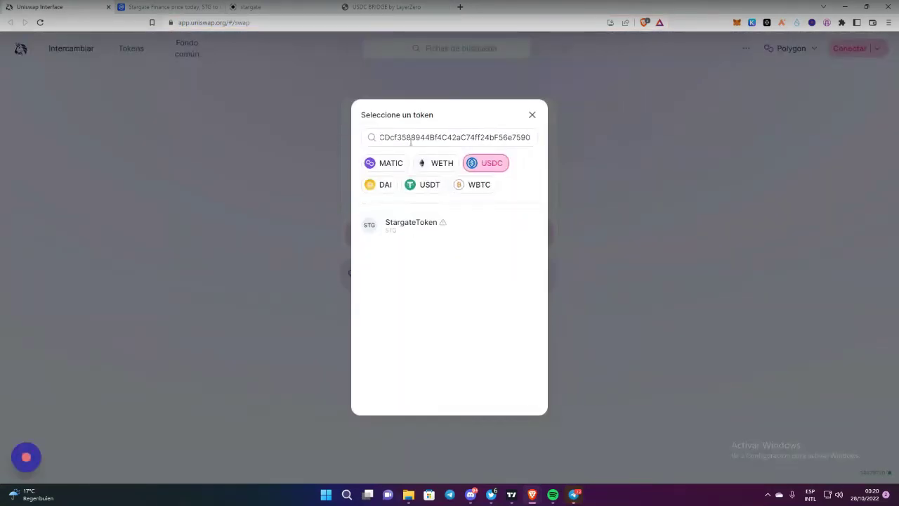
left_click(416, 221)
left_click(456, 328)
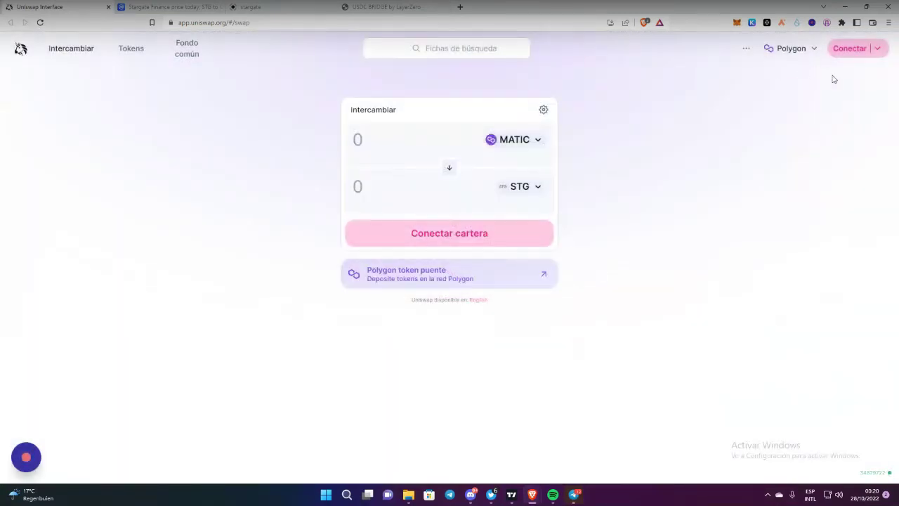
Connect the MetaMask wallet to Uniswap and switch its network to Polygon, approving the change in the wallet
left_click(850, 51)
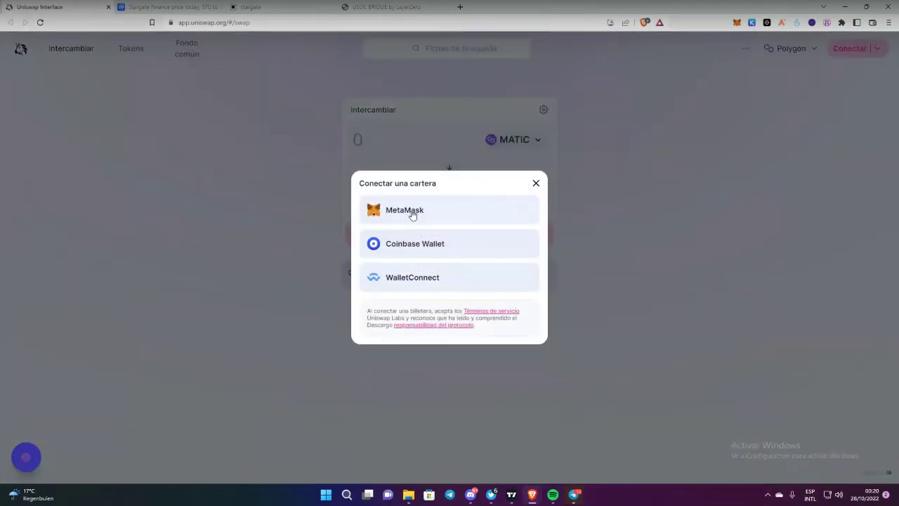
left_click(411, 214)
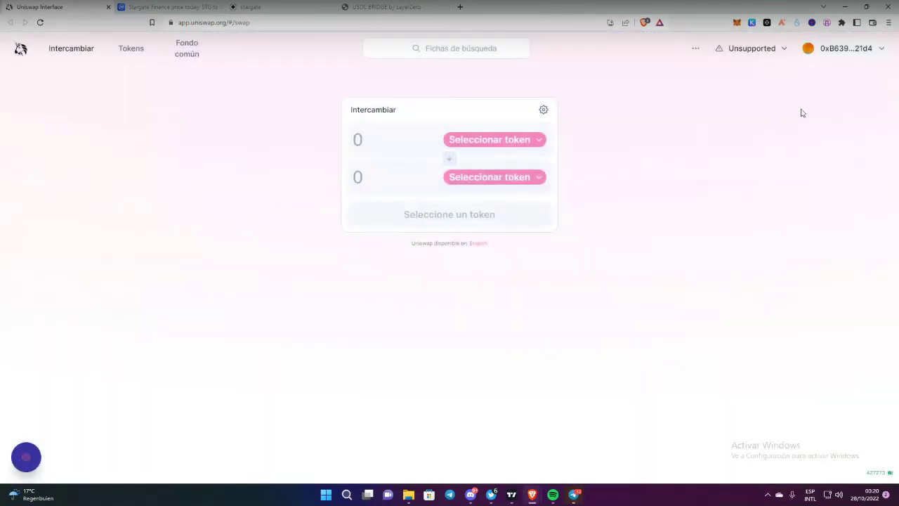
left_click(780, 53)
left_click(757, 80)
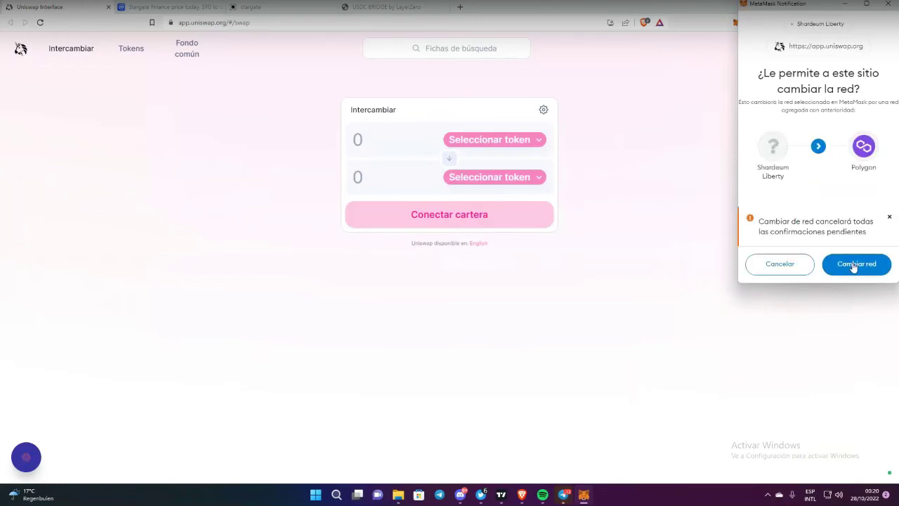
left_click(854, 265)
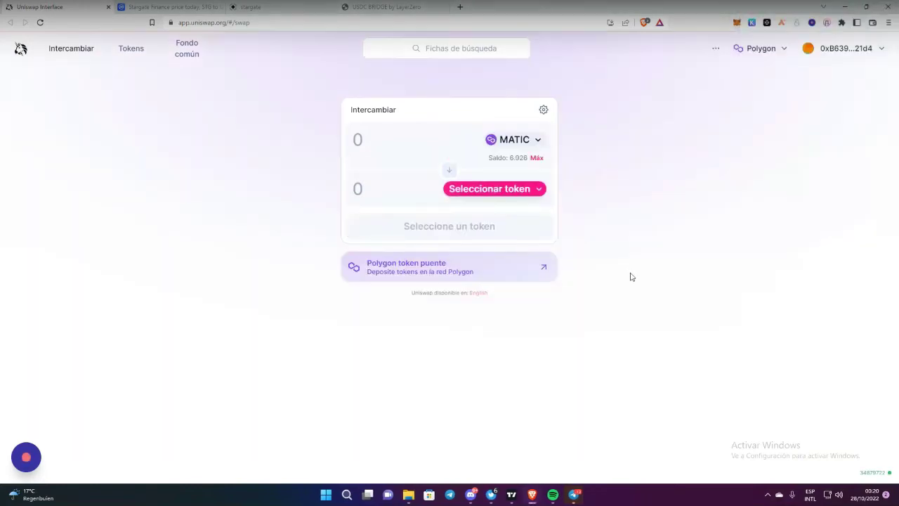
With the wallet connected, set STG as the token to receive for MATIC using the copied contract address
left_click(501, 190)
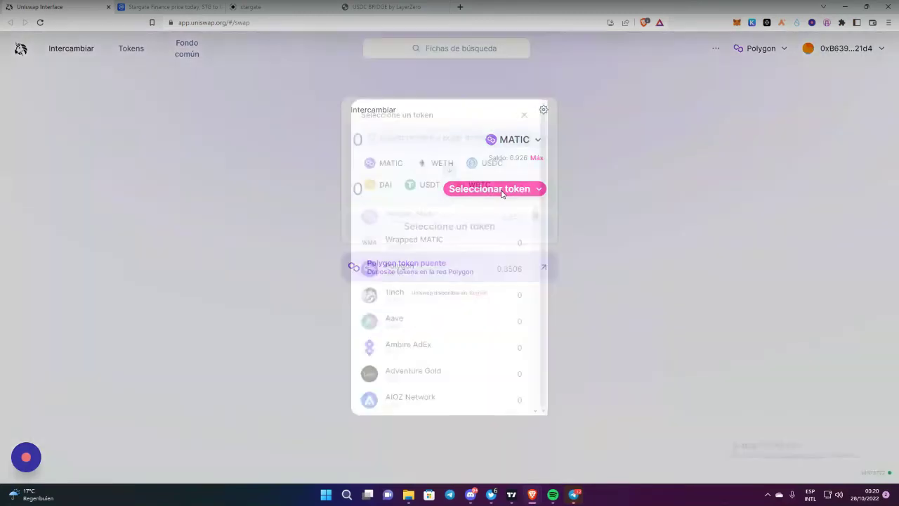
key("ctrl+v")
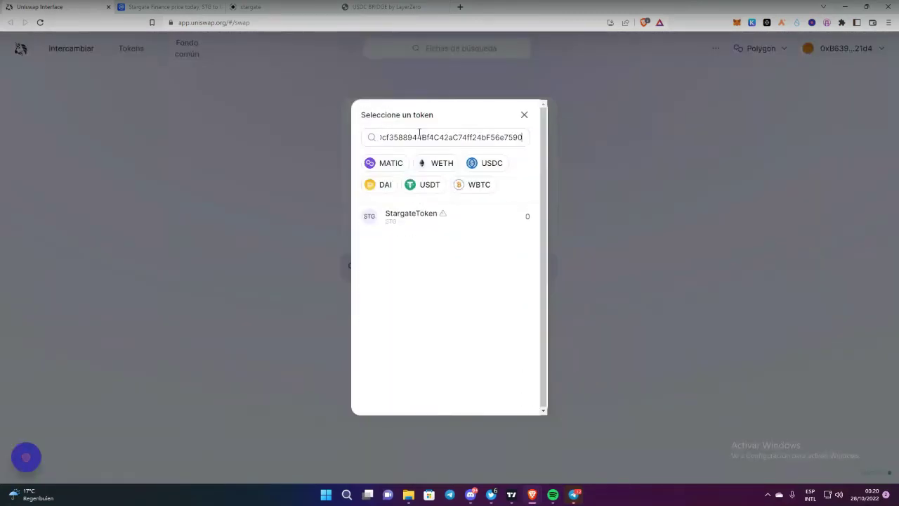
left_click(411, 222)
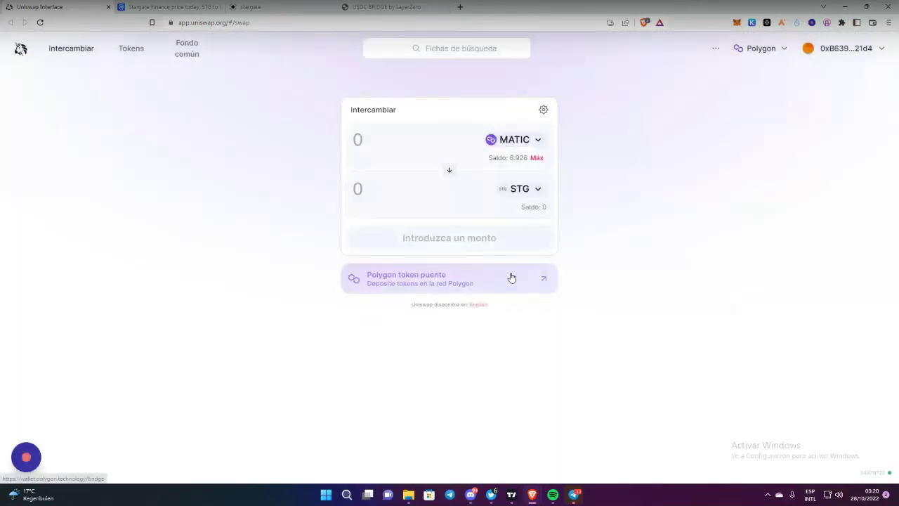
Swap 1.60 MATIC for STG and confirm the transaction in both Uniswap and MetaMask
left_click(384, 139)
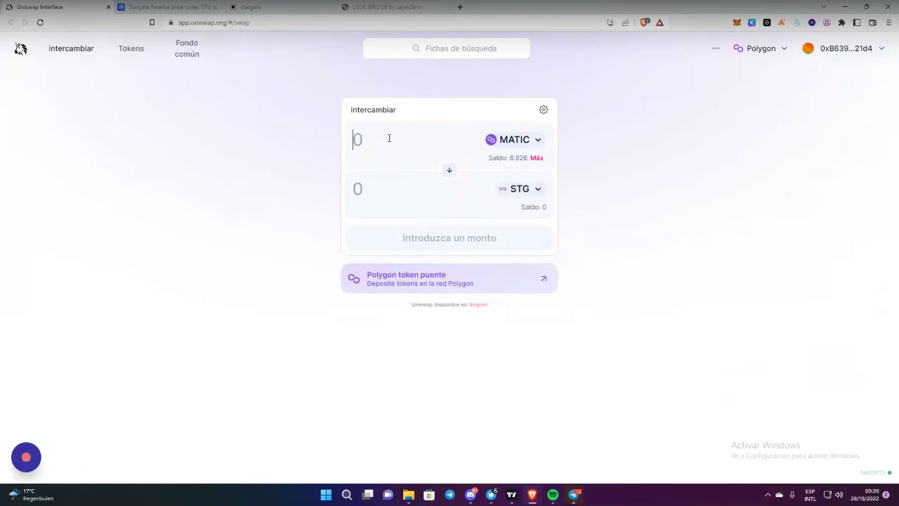
type("1")
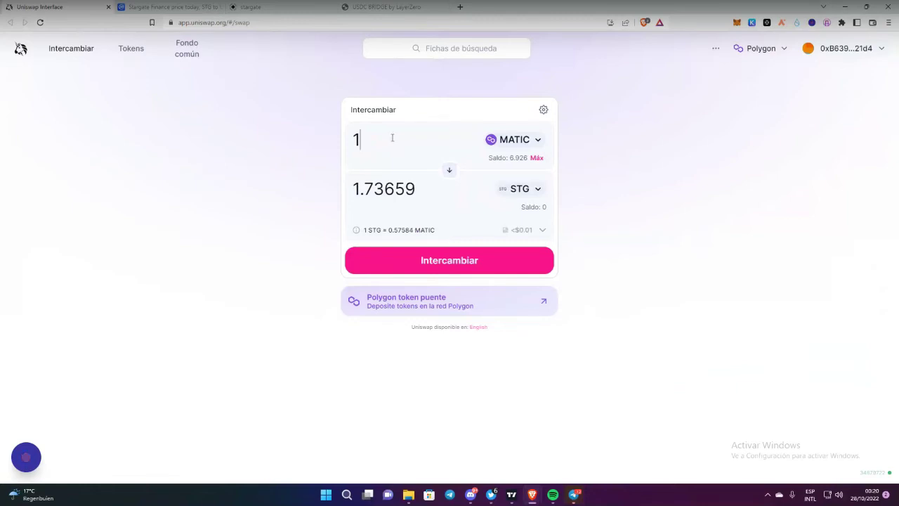
key("BackSpace")
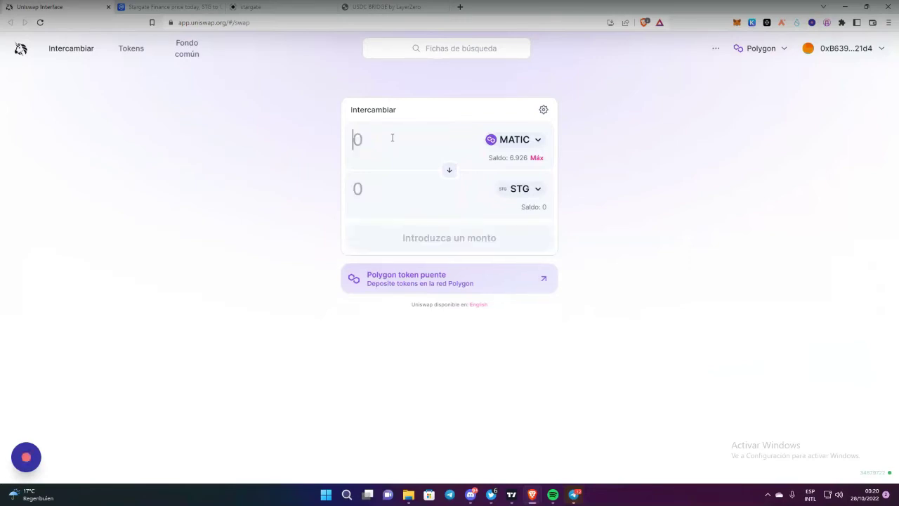
type("1.60")
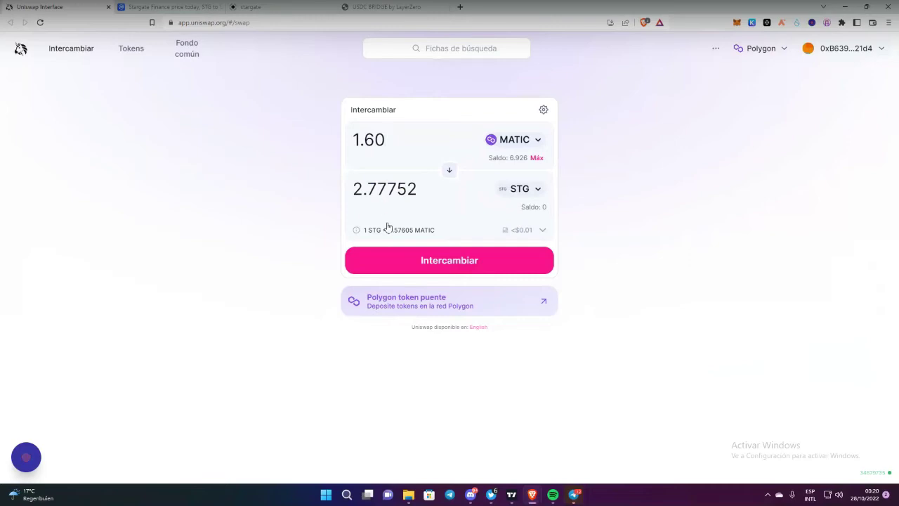
left_click(422, 262)
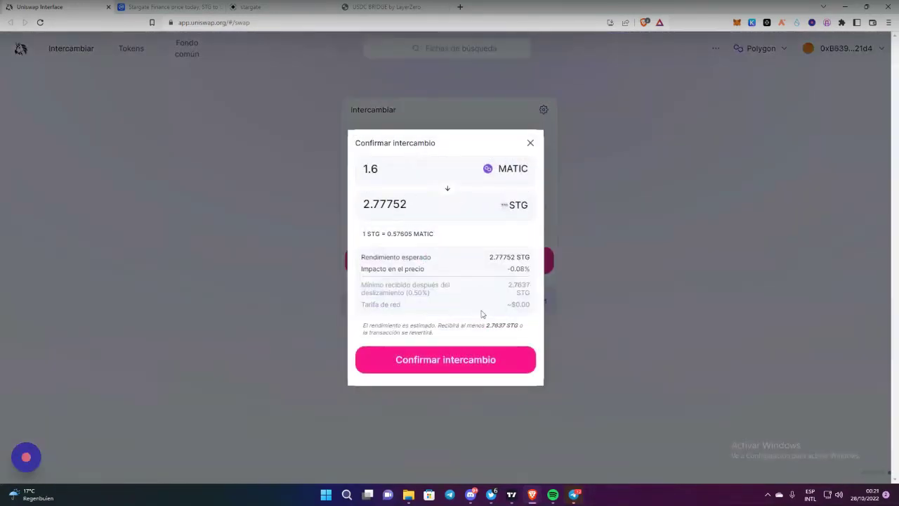
left_click(449, 362)
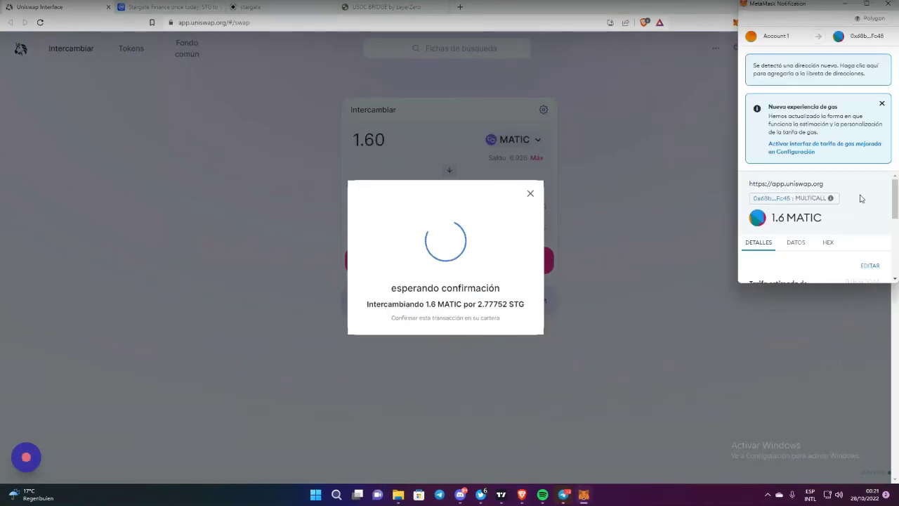
scroll(861, 200, "down", 5)
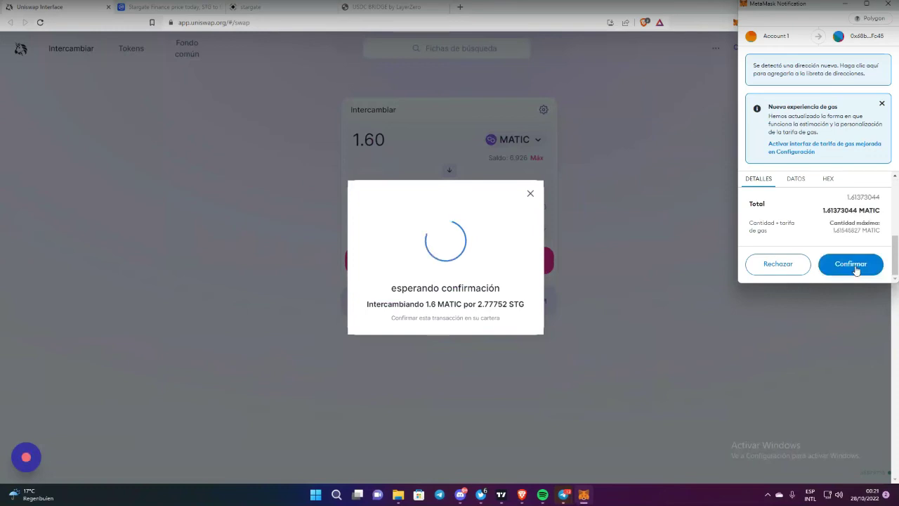
left_click(856, 269)
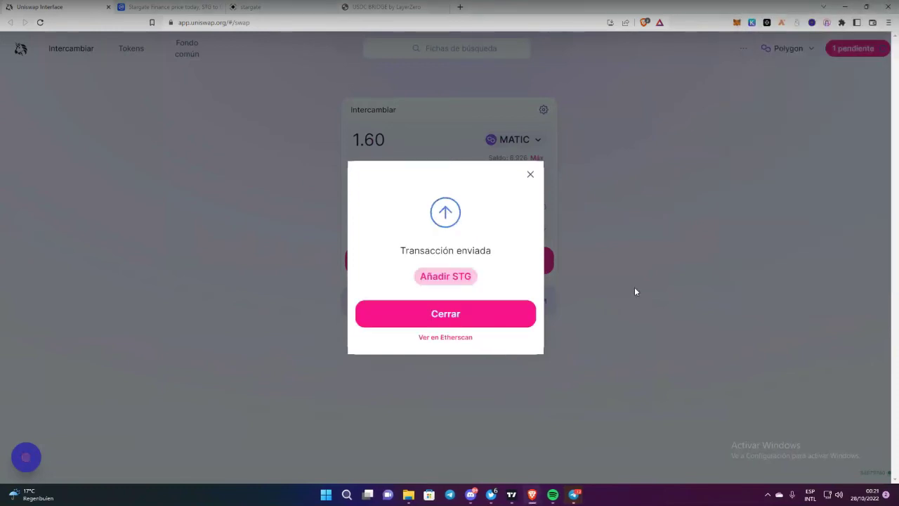
Add the STG token to MetaMask, approve it there and close the sent-transaction message
left_click(452, 282)
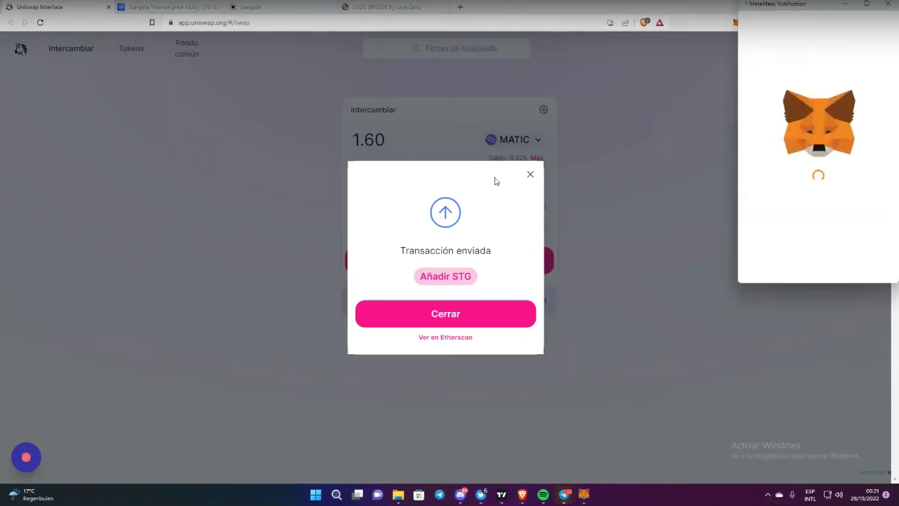
left_click(856, 262)
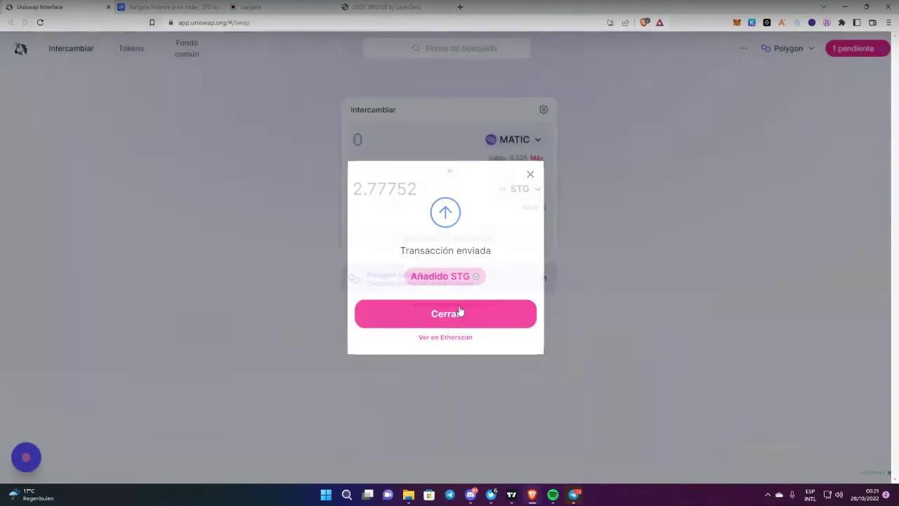
left_click(459, 313)
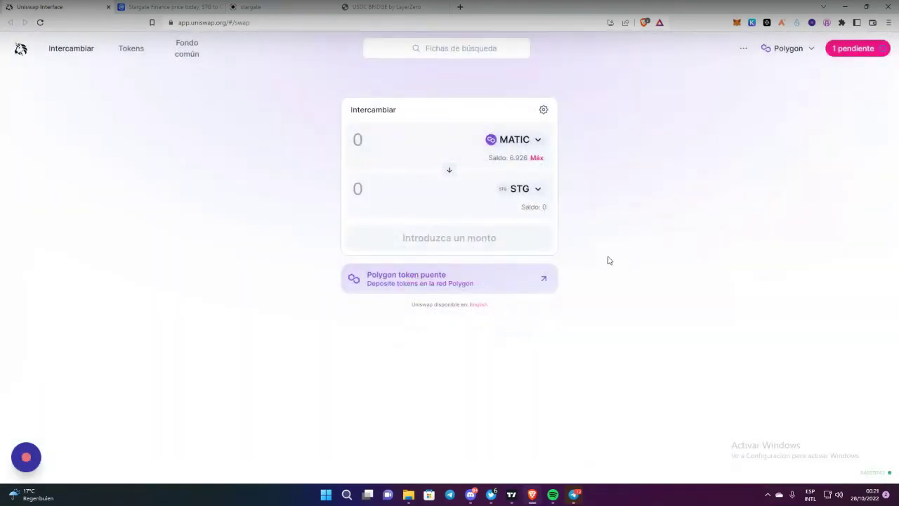
Check the swap's progress in MetaMask's assets and activity, and in the Uniswap account summary
left_click(736, 23)
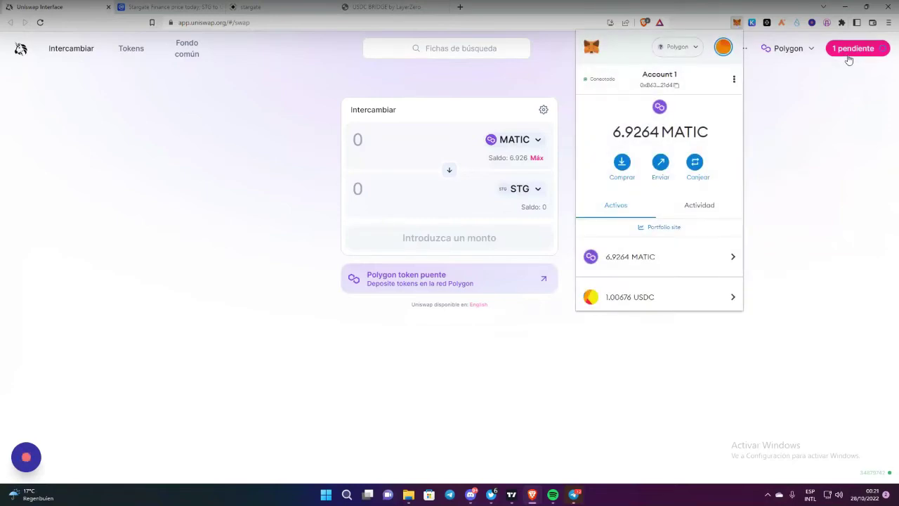
scroll(682, 228, "down", 3)
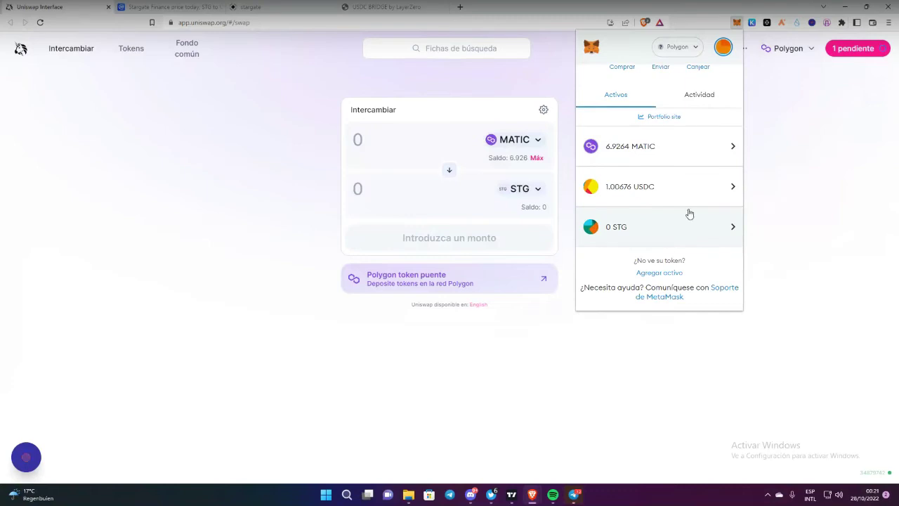
scroll(724, 210, "up", 1)
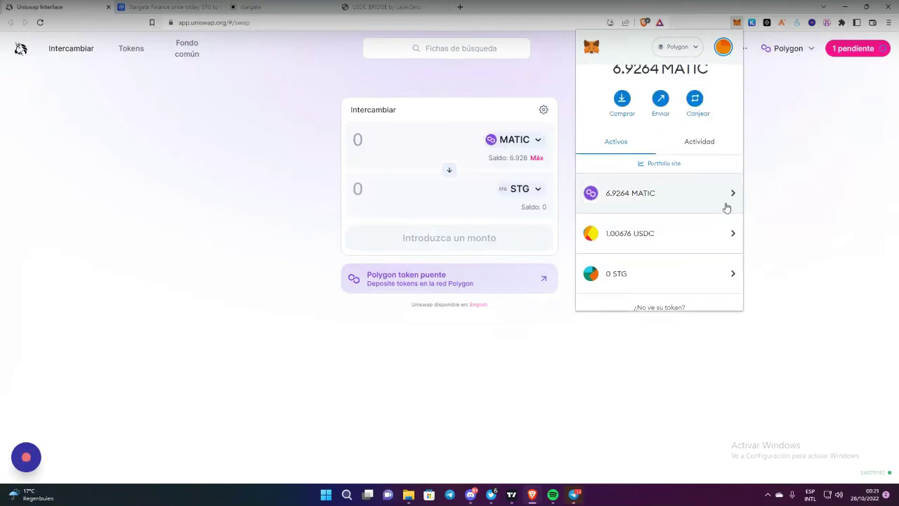
left_click(706, 143)
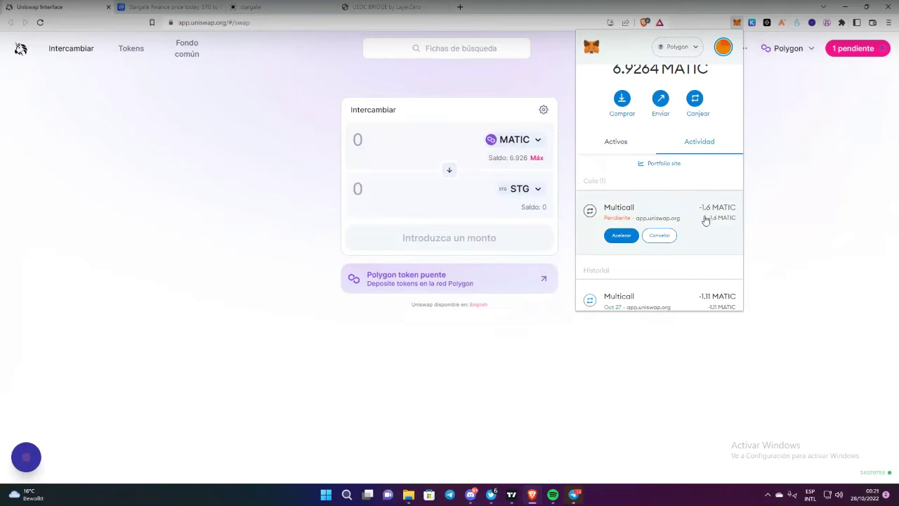
left_click(778, 181)
left_click(856, 49)
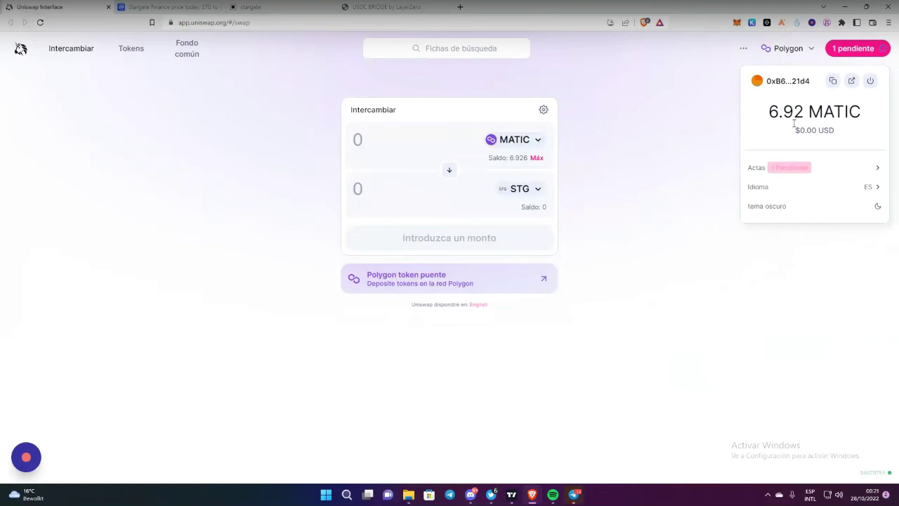
left_click(843, 50)
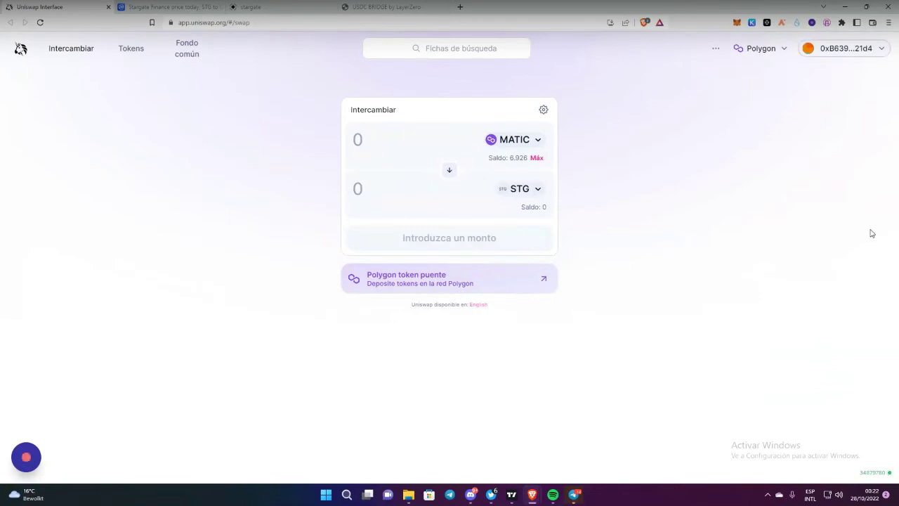
Reopen MetaMask and review the 1.6 MATIC swap in its activity and the MATIC and STG balances
left_click(737, 23)
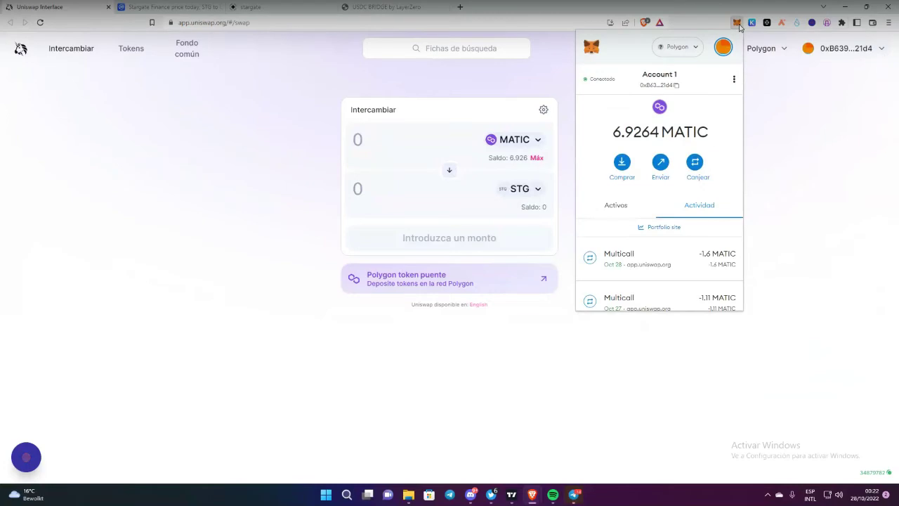
left_click(623, 208)
scroll(639, 225, "down", 3)
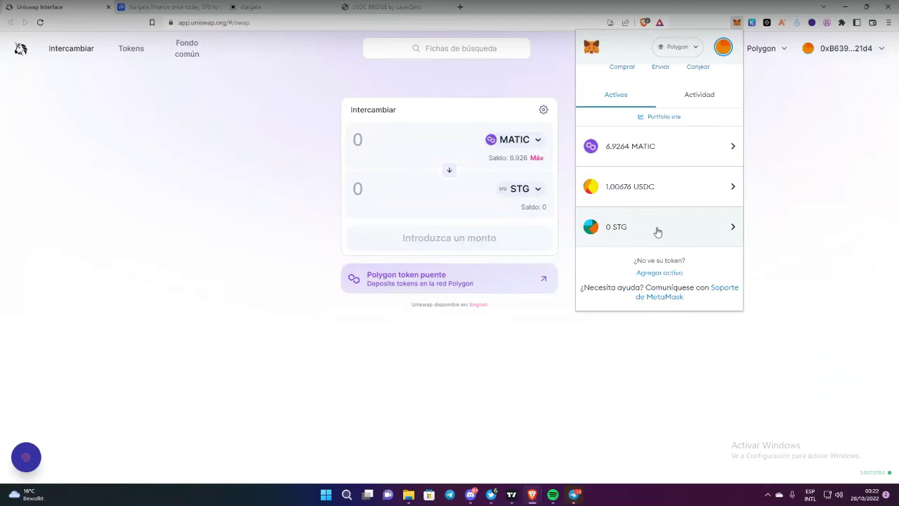
left_click(701, 95)
scroll(644, 205, "up", 1)
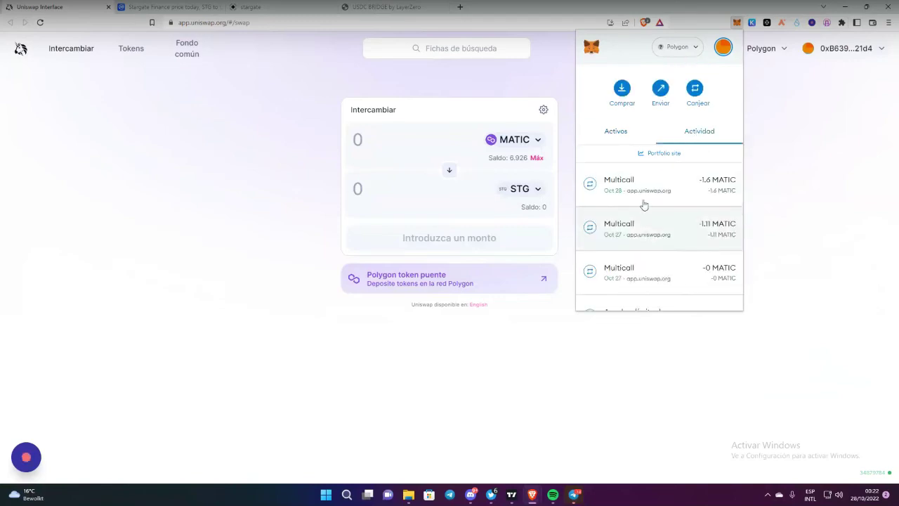
scroll(644, 205, "up", 2)
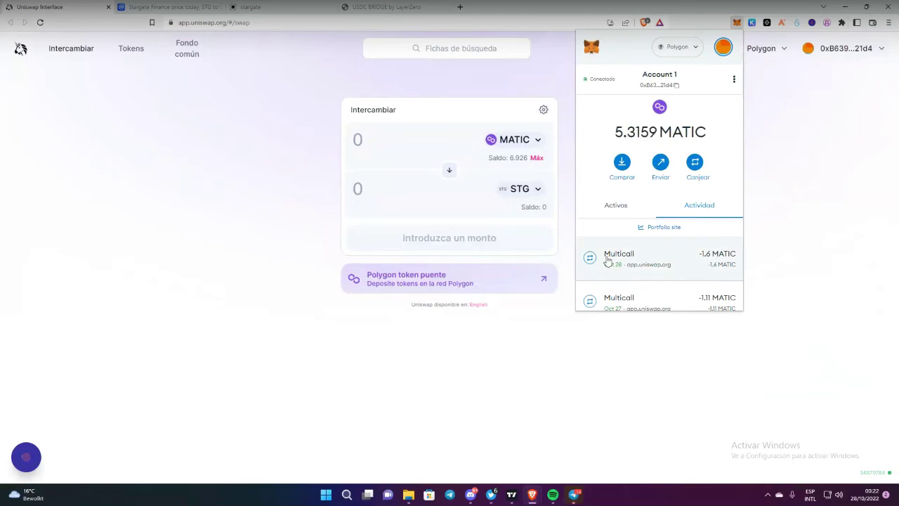
left_click(616, 204)
scroll(633, 218, "down", 2)
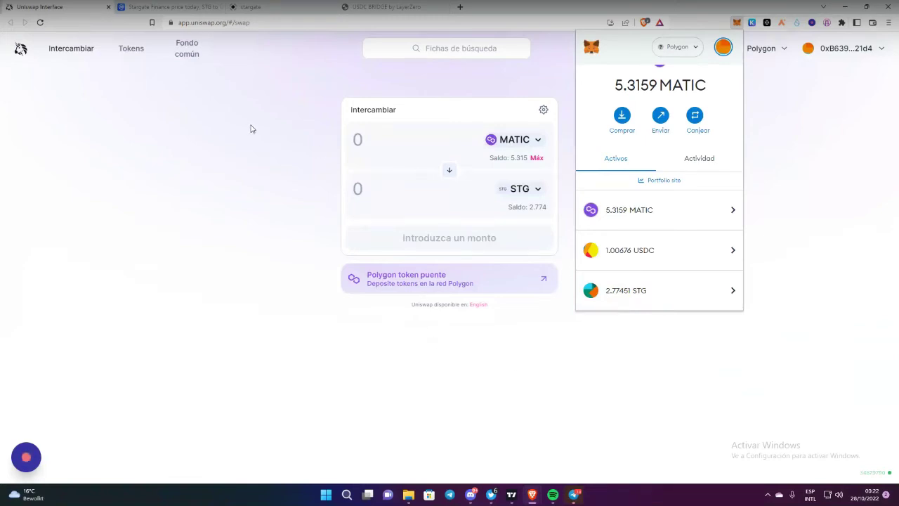
Switch to the Stargate site and connect the MetaMask wallet to it
left_click(263, 10)
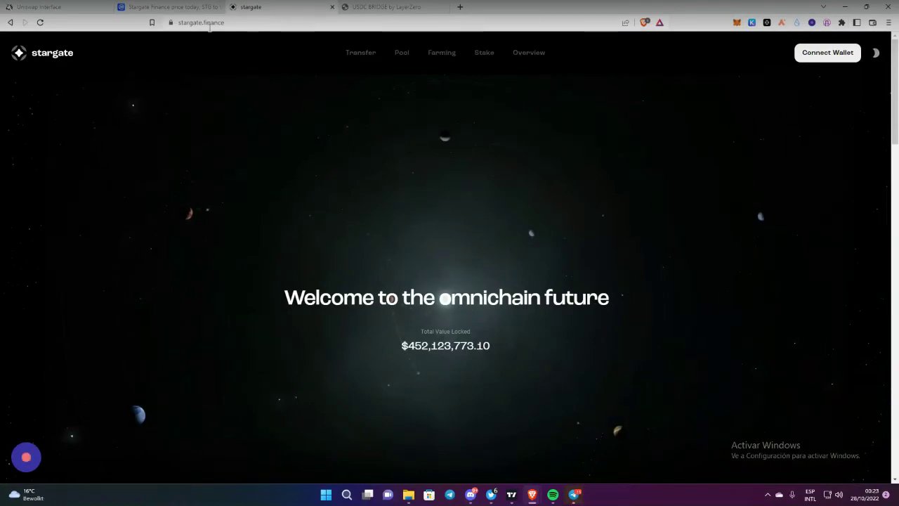
left_click(827, 53)
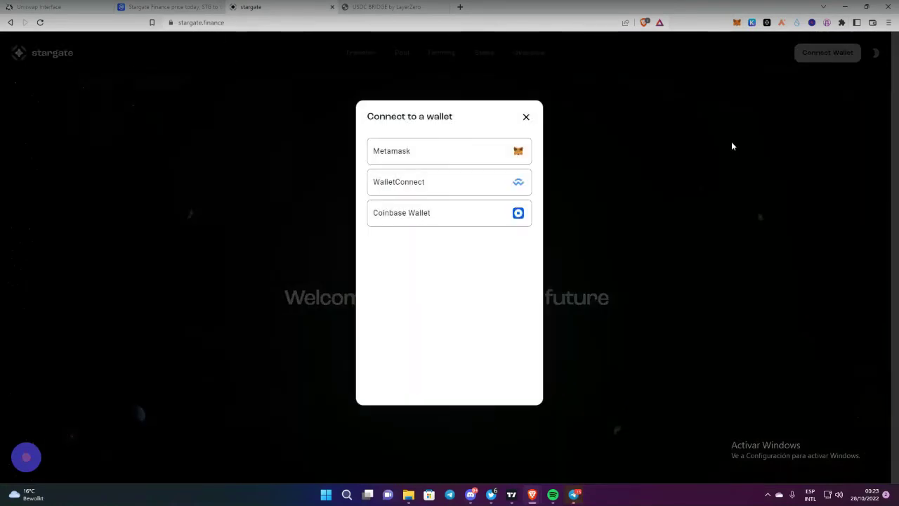
left_click(414, 151)
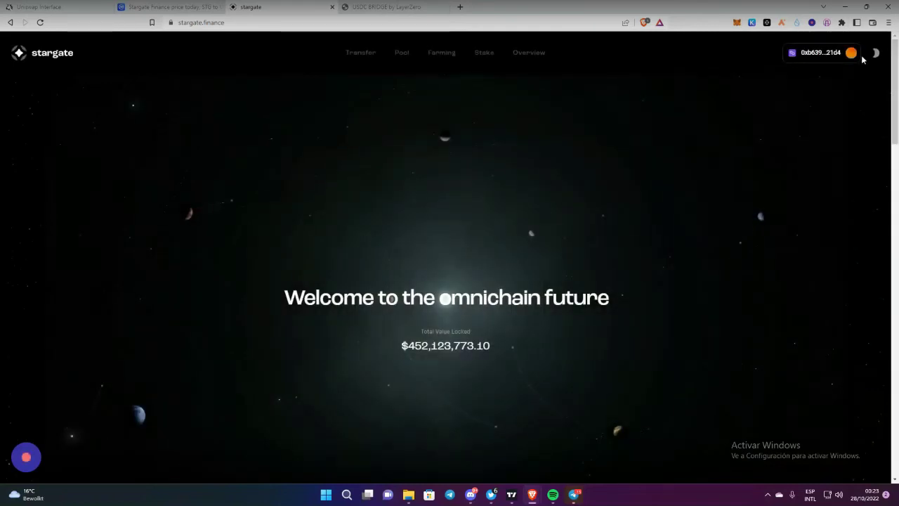
Prepare an STG stake on Matic with the full available balance and the maximum duration of 36 months
left_click(486, 55)
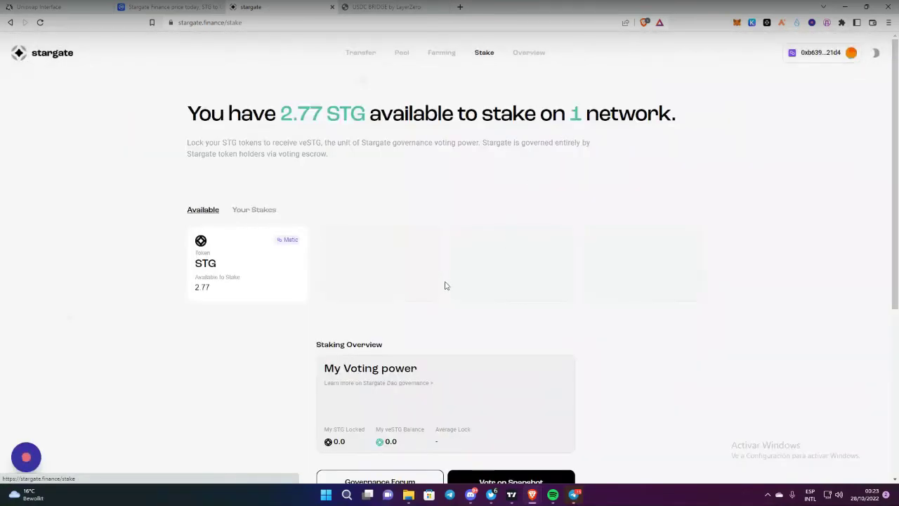
scroll(255, 265, "down", 1)
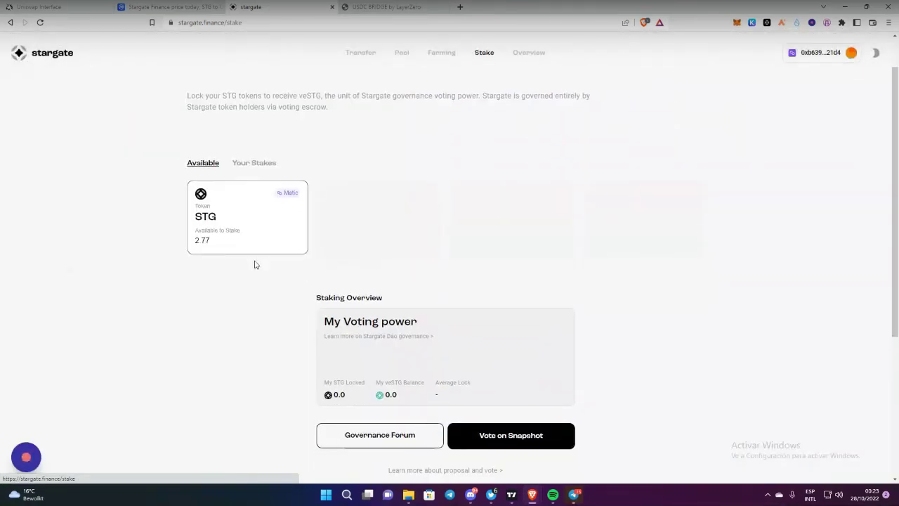
left_click(220, 228)
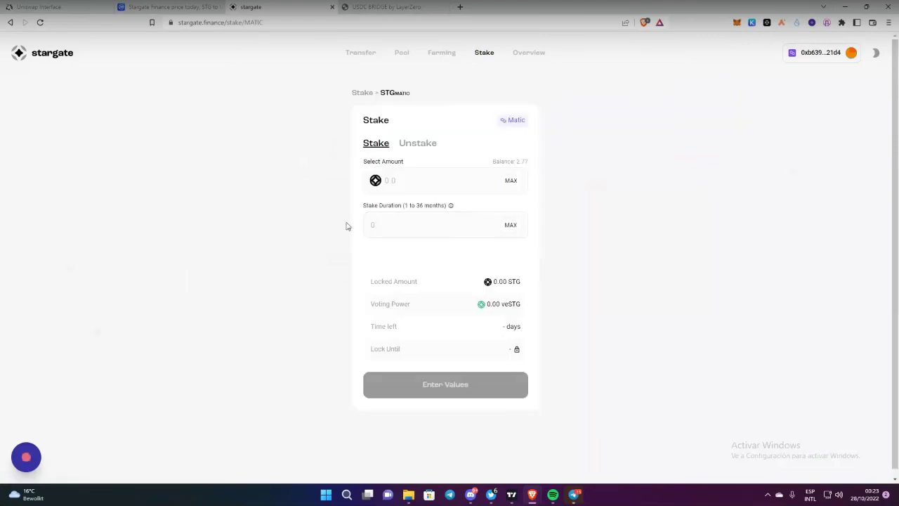
left_click(508, 181)
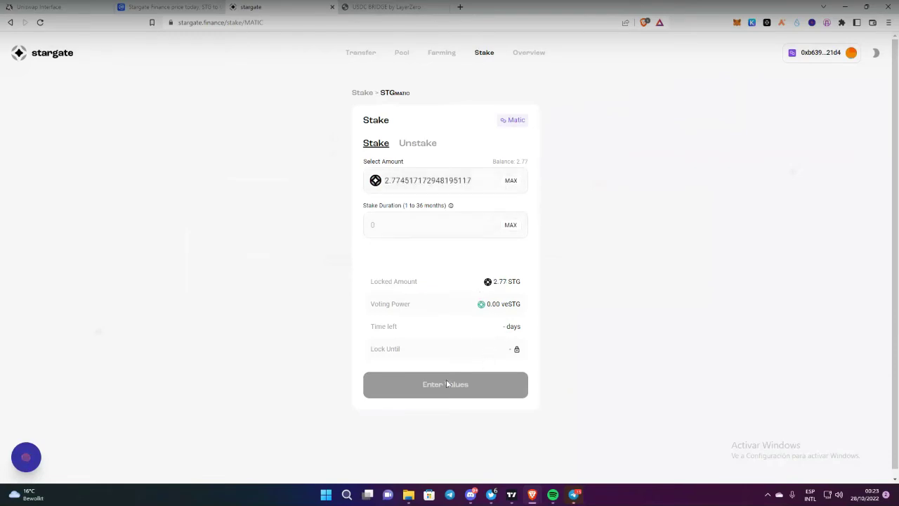
left_click(509, 224)
left_click(425, 227)
left_click_drag(425, 227, 352, 220)
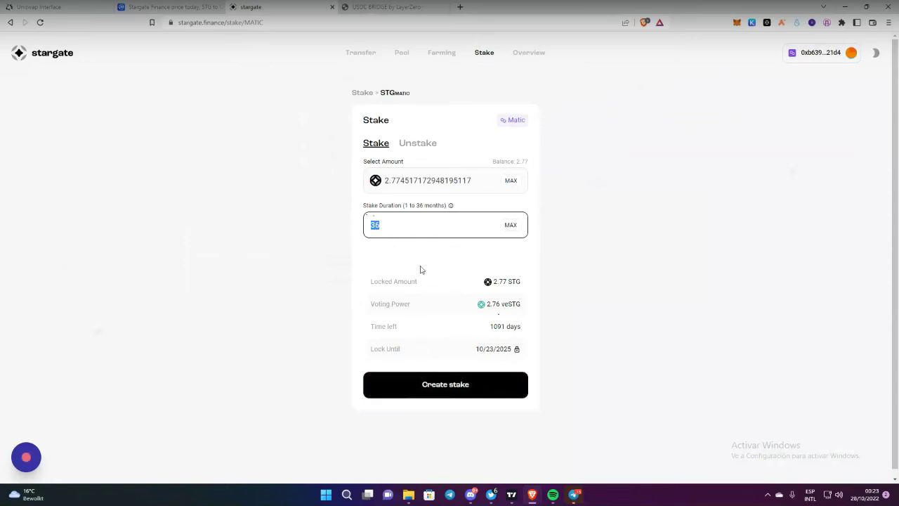
Create the stake, granting Stargate access to the STG and confirming the staking transaction in MetaMask
left_click(459, 383)
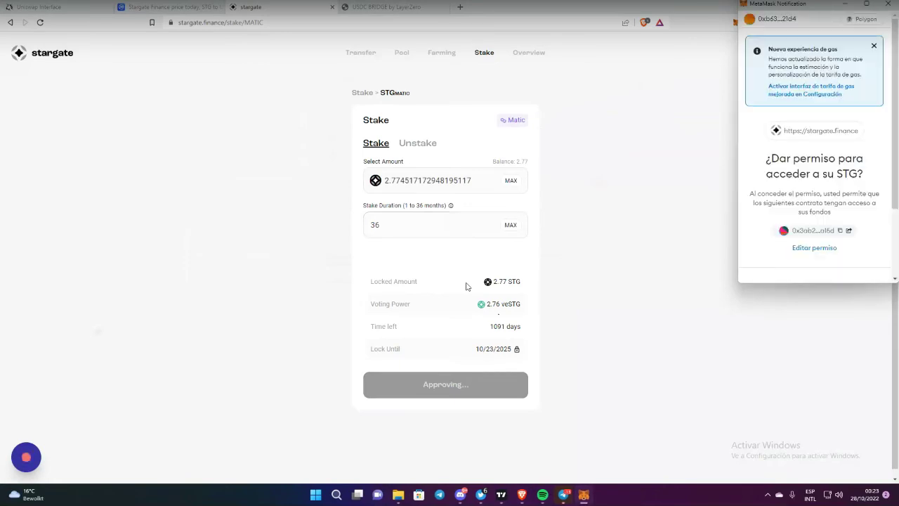
scroll(850, 182, "down", 3)
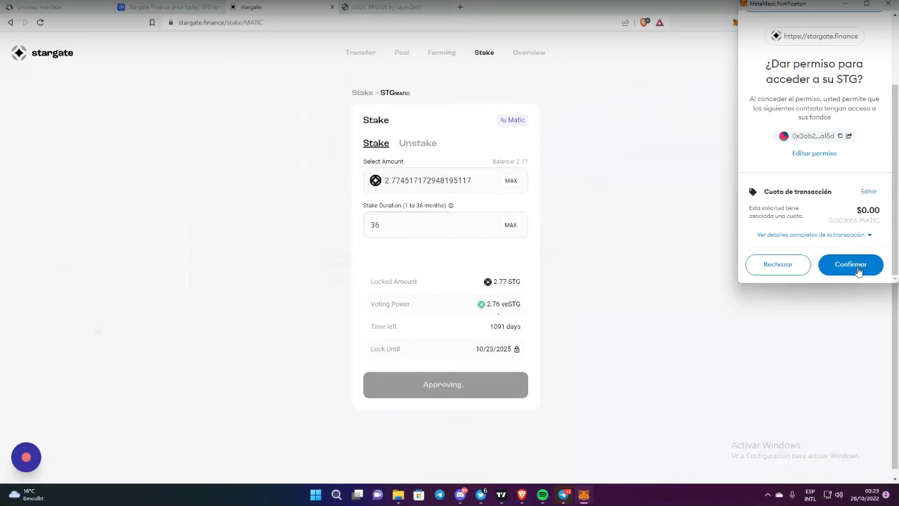
left_click(858, 271)
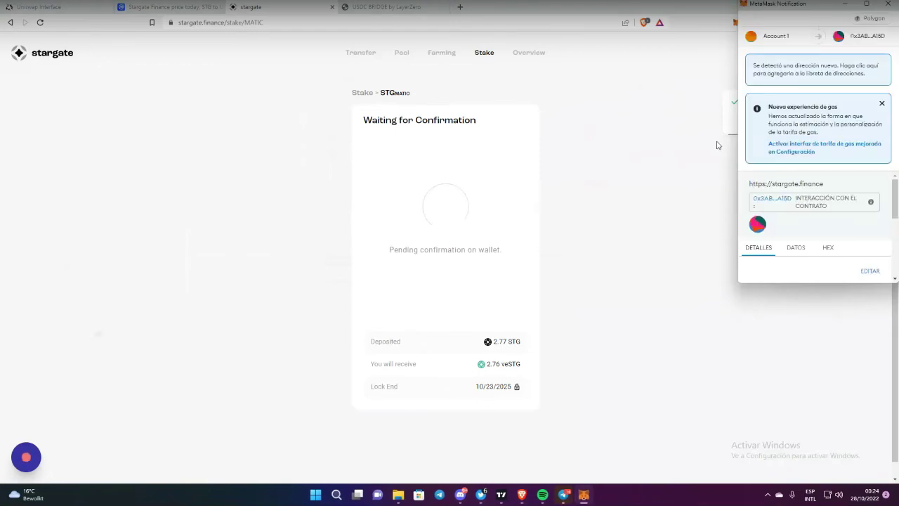
scroll(861, 267, "down", 2)
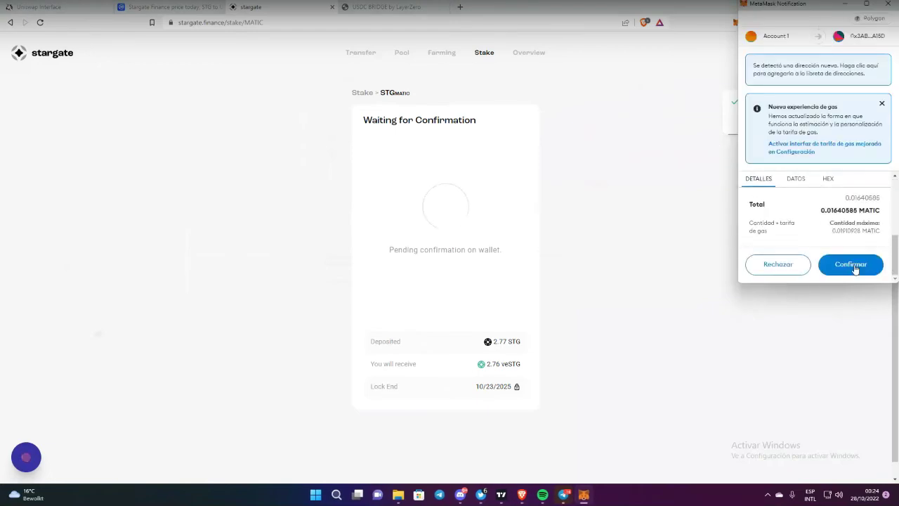
left_click(858, 269)
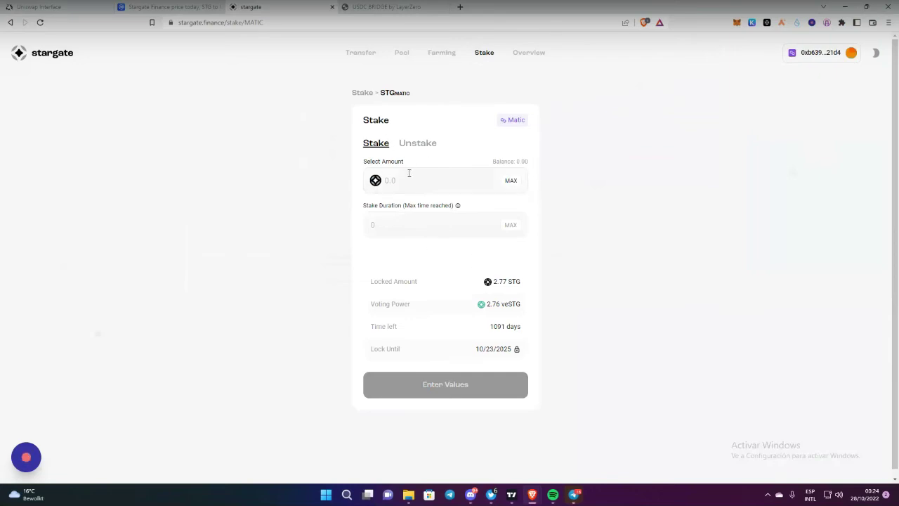
Review the staked STG and voting power, and browse the Stargate DAO proposals on Snapshot
left_click(484, 52)
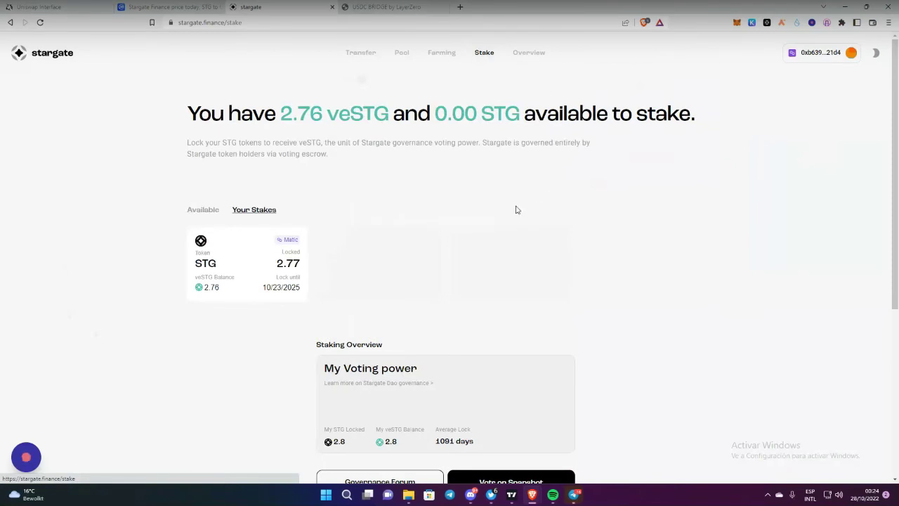
scroll(436, 241, "down", 2)
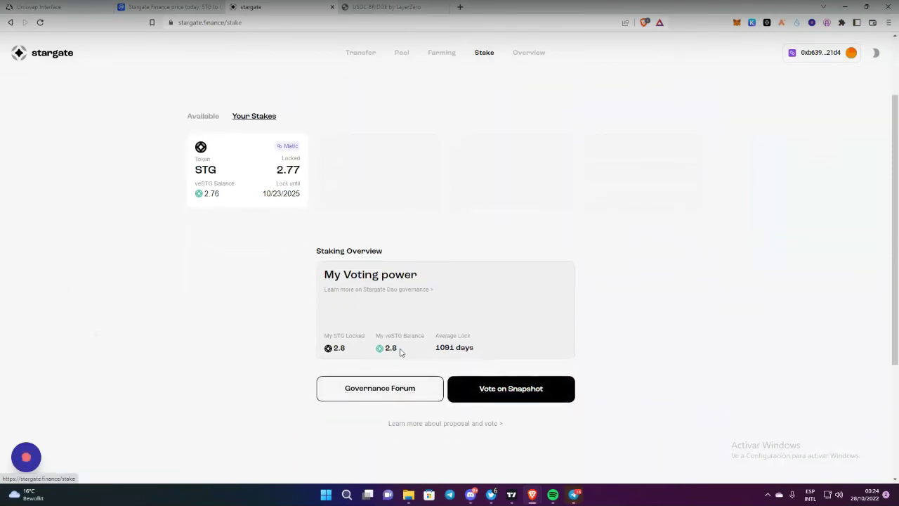
left_click(493, 390)
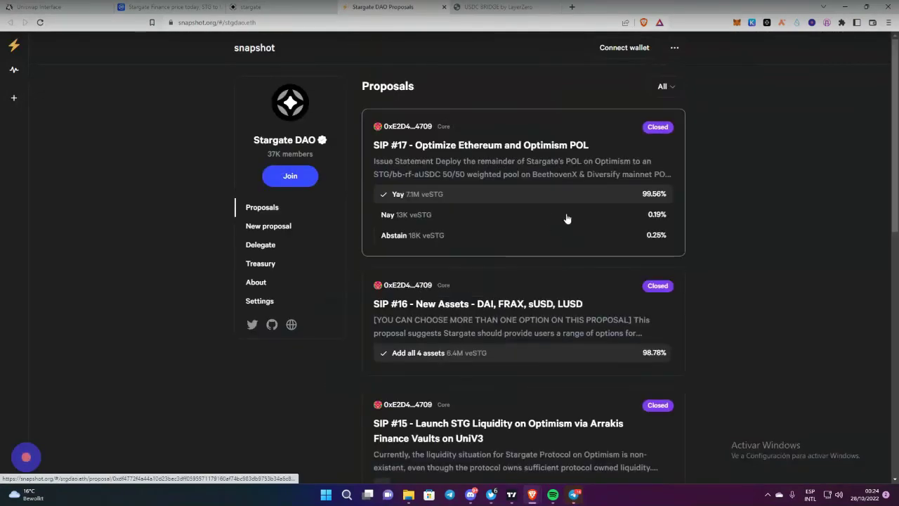
scroll(595, 265, "down", 10)
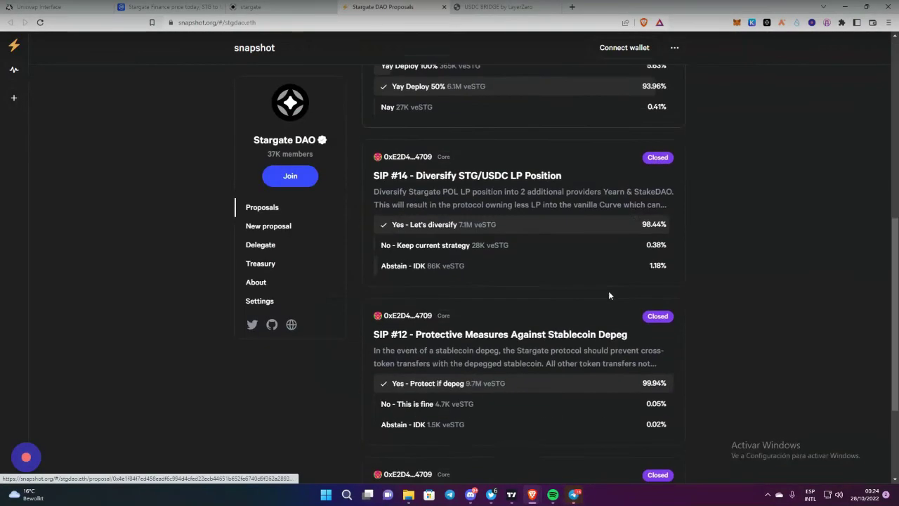
scroll(607, 305, "up", 10)
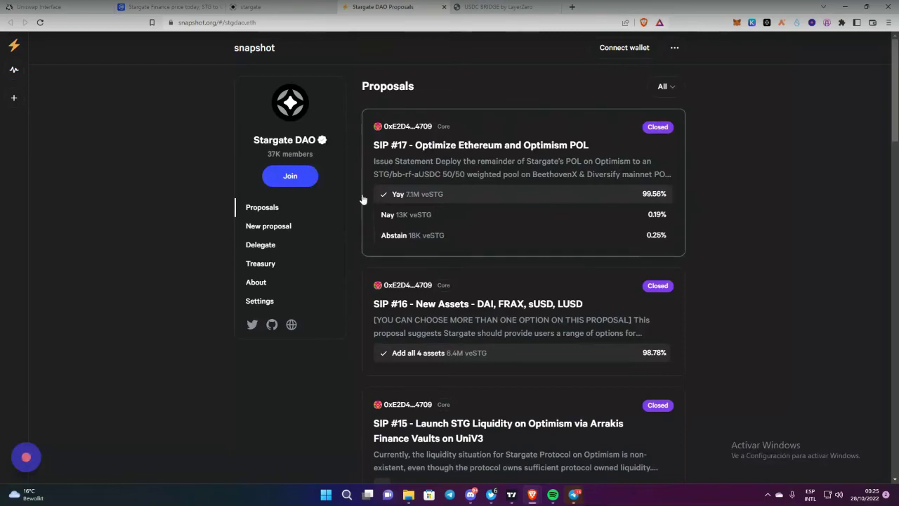
scroll(537, 379, "down", 1)
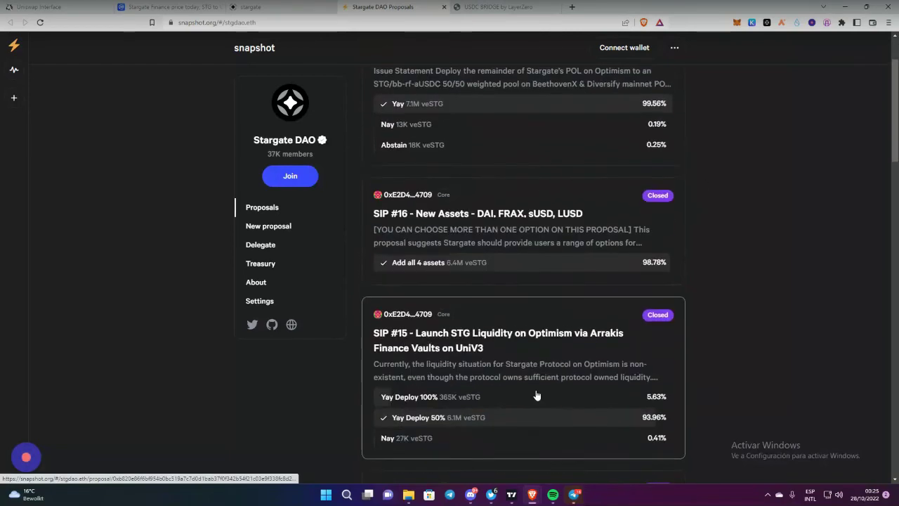
scroll(532, 395, "down", 6)
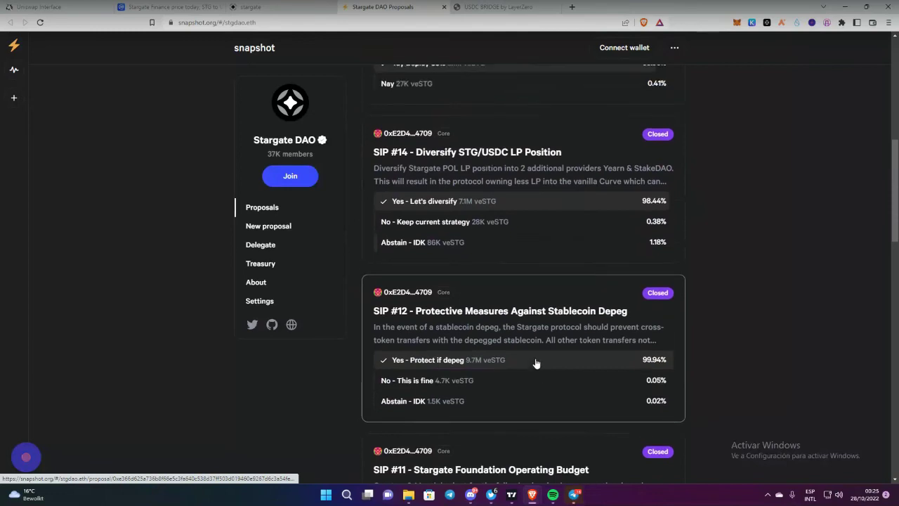
scroll(536, 363, "up", 7)
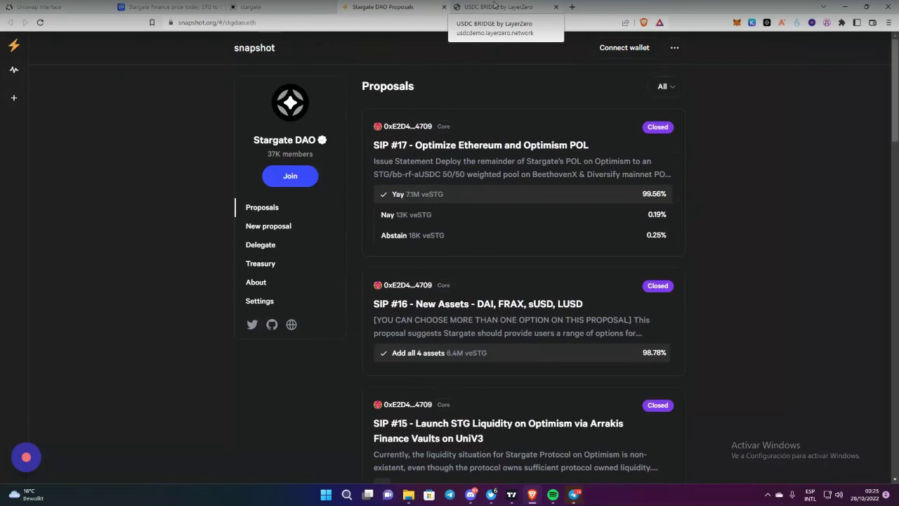
Go to the LayerZero USDC Bridge and switch the network to Goerli, approving the change in MetaMask
left_click(495, 6)
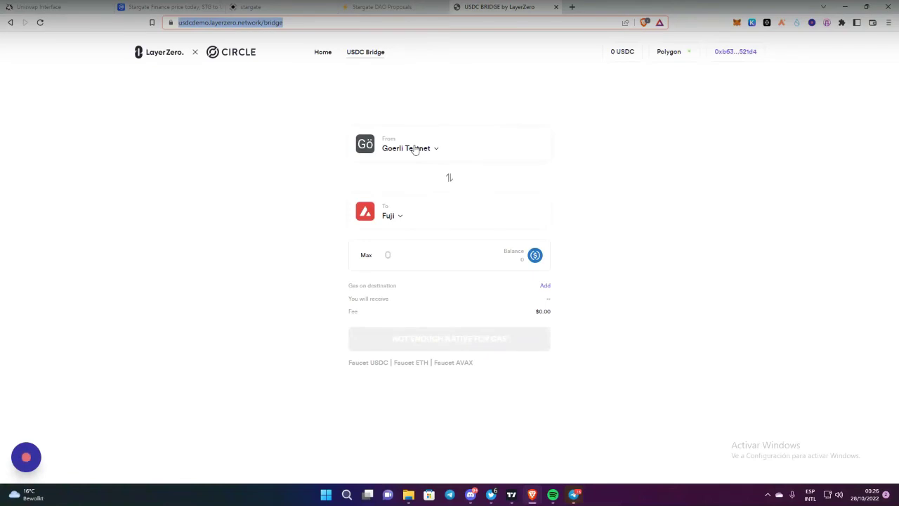
left_click(671, 55)
scroll(450, 239, "down", 1)
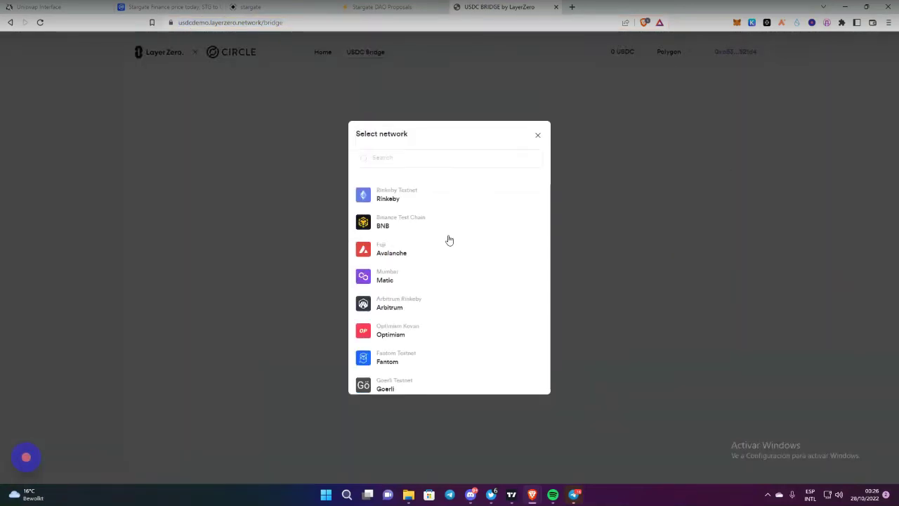
left_click(378, 388)
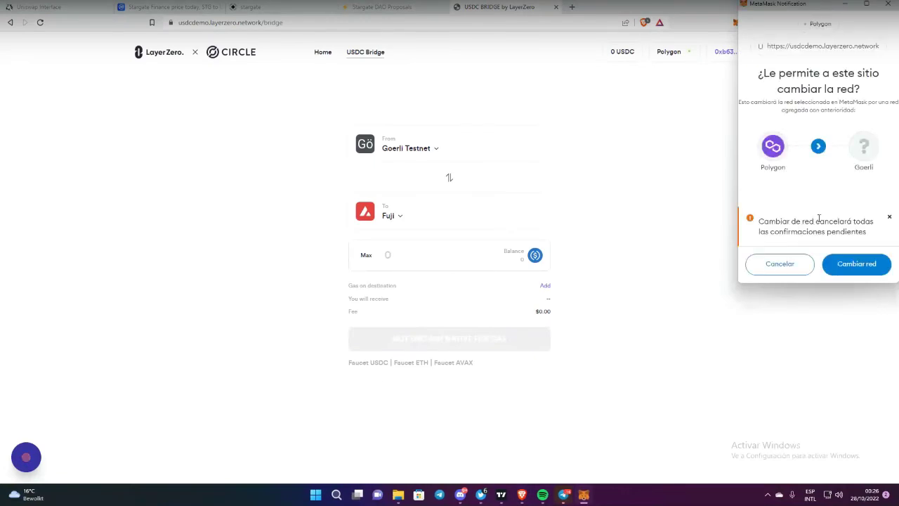
left_click(858, 265)
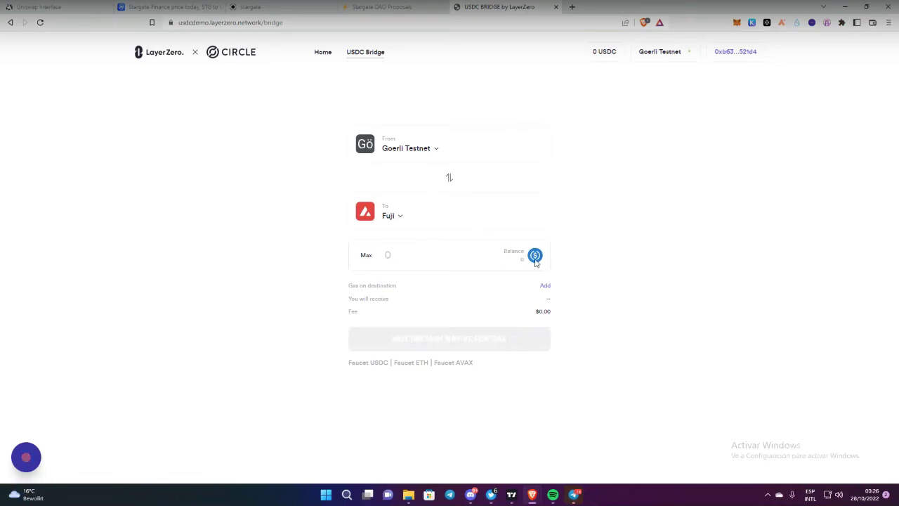
Open the USDC testnet faucet linked from the bridge and pass its robot check by selecting the traffic lights
left_click(399, 211)
left_click(372, 365)
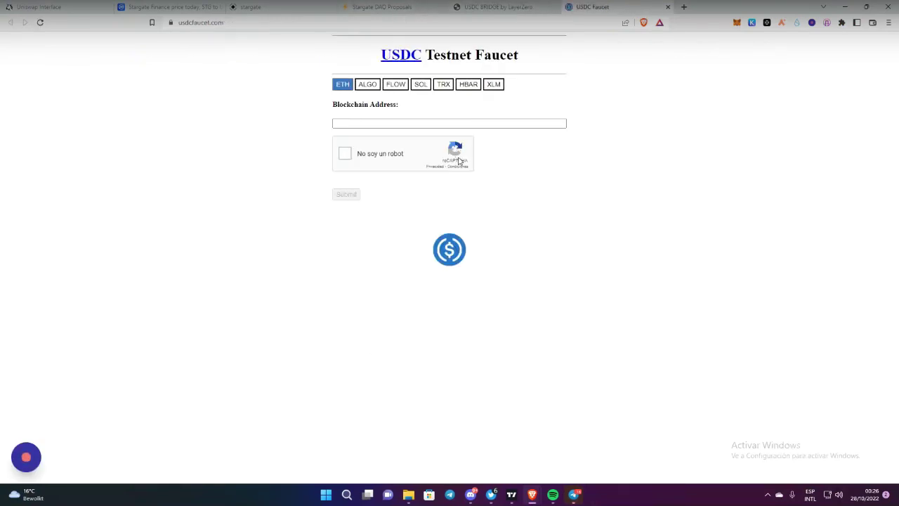
left_click(345, 155)
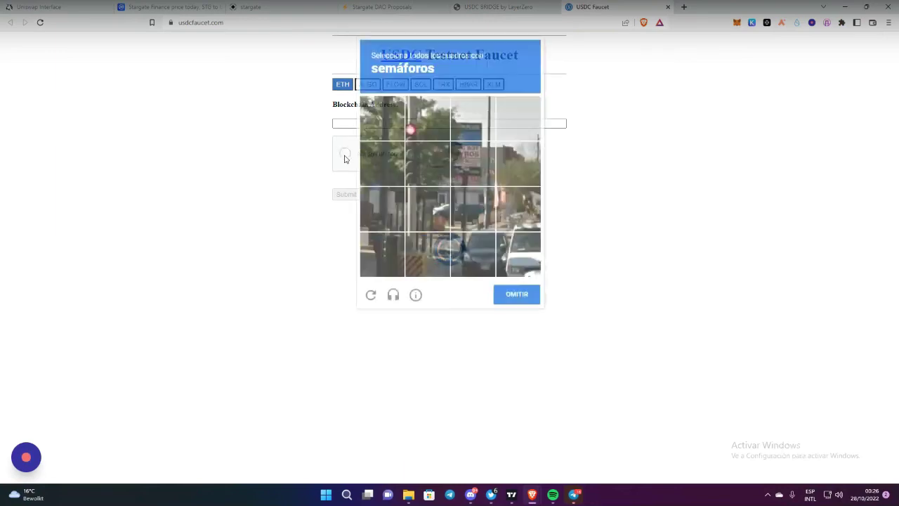
left_click(413, 126)
left_click(416, 160)
left_click(523, 298)
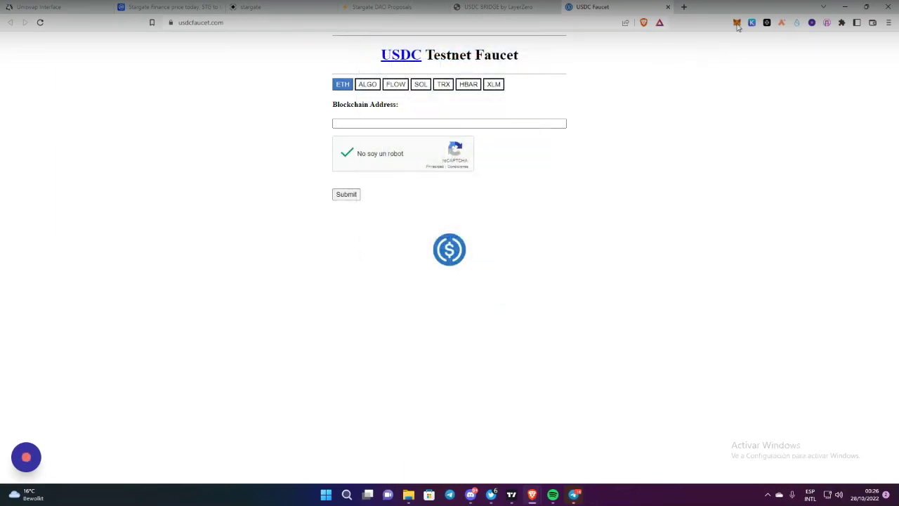
Copy the wallet address from MetaMask into the faucet's blockchain address and submit the ETH testnet USDC request
left_click(736, 23)
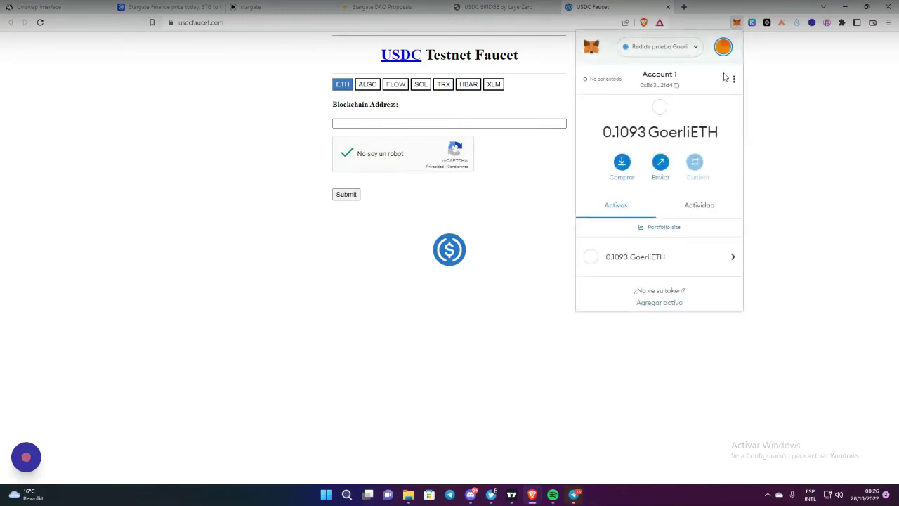
left_click(404, 127)
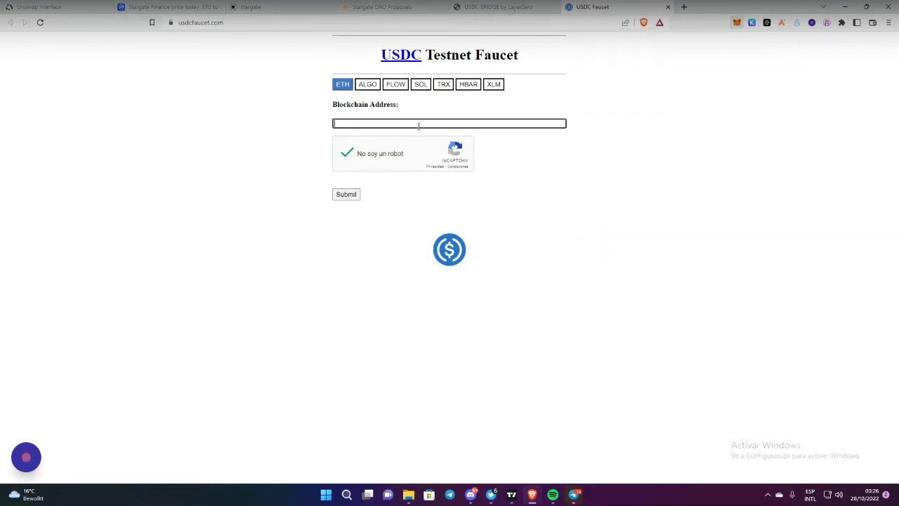
key("ctrl+v")
left_click(347, 194)
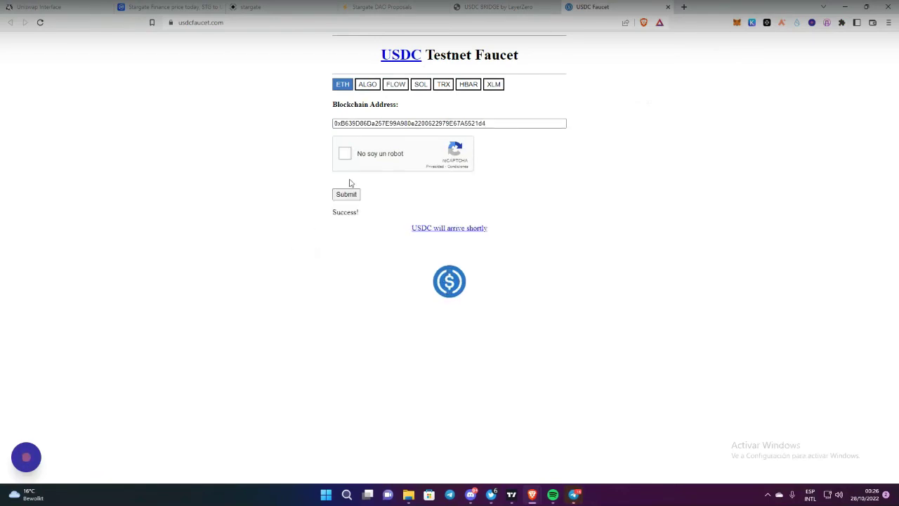
Try to request testnet USDC again for the same wallet address, passing the chimney robot check, and dismiss the alert
left_click(344, 153)
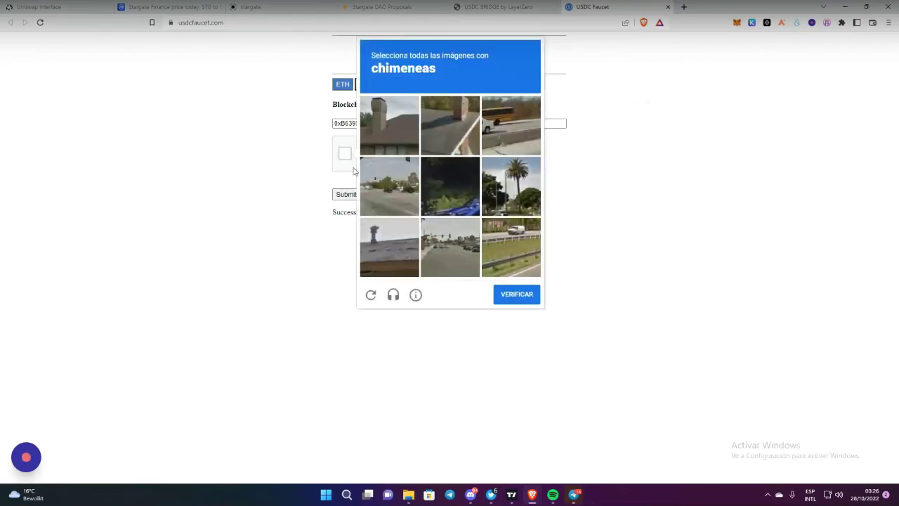
left_click(396, 133)
left_click(450, 136)
left_click(389, 247)
left_click(516, 294)
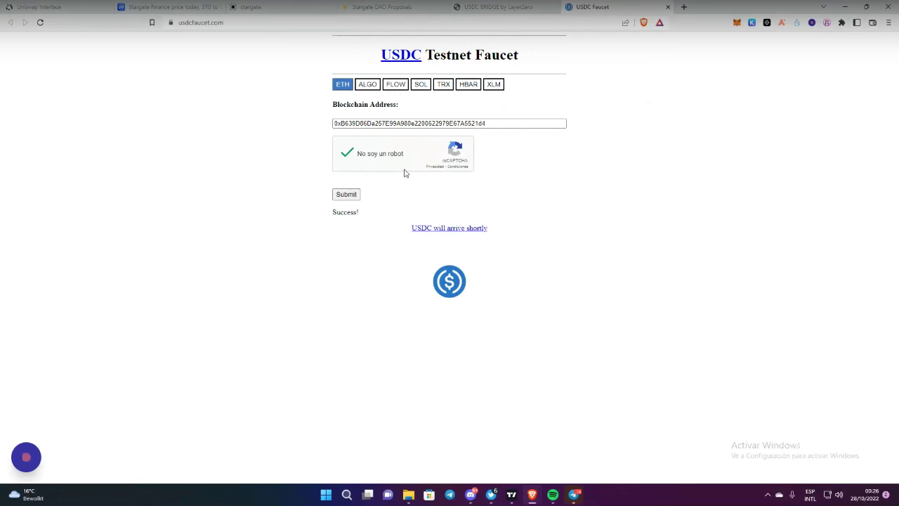
left_click(358, 196)
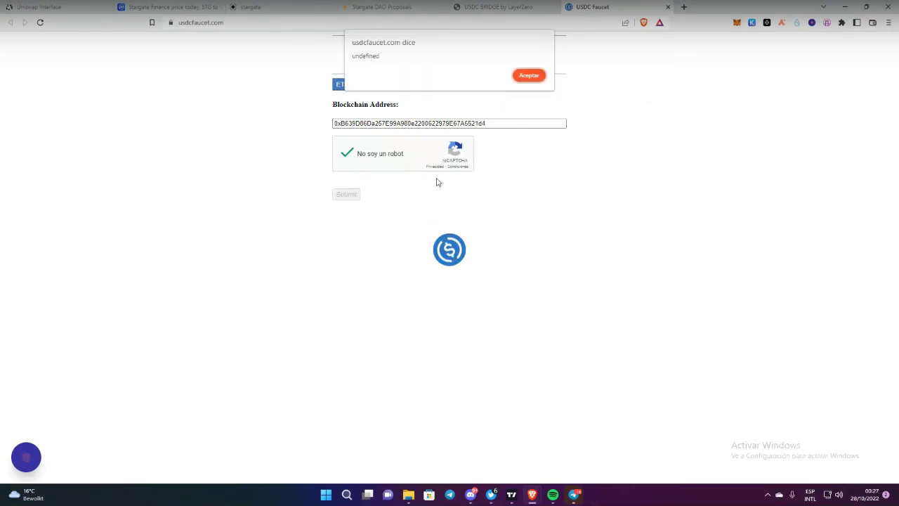
left_click(529, 76)
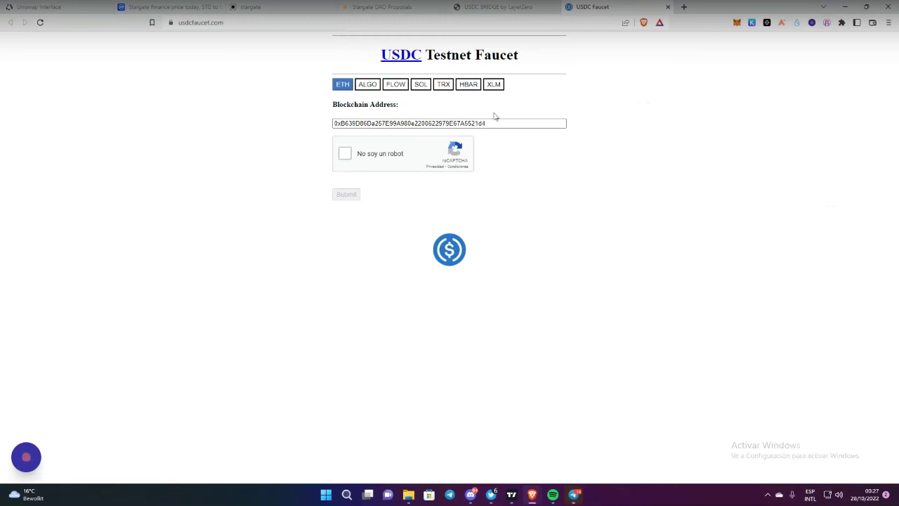
Check the Goerli wallet's assets in MetaMask and return to the LayerZero USDC bridge
left_click(737, 23)
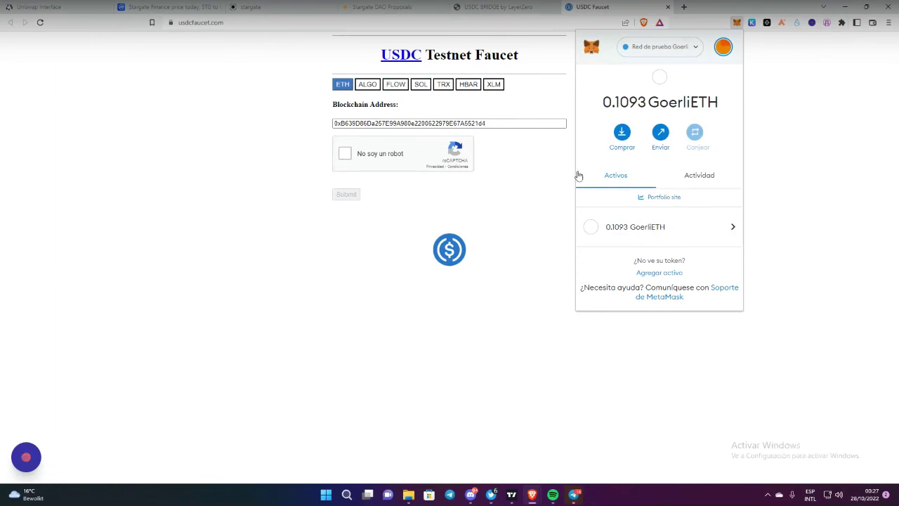
left_click(512, 8)
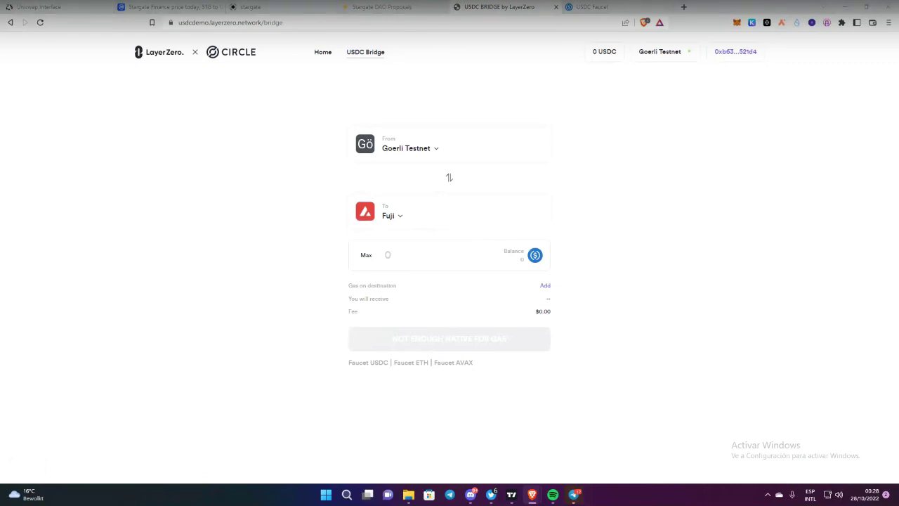
left_click_drag(898, 5, 541, 2)
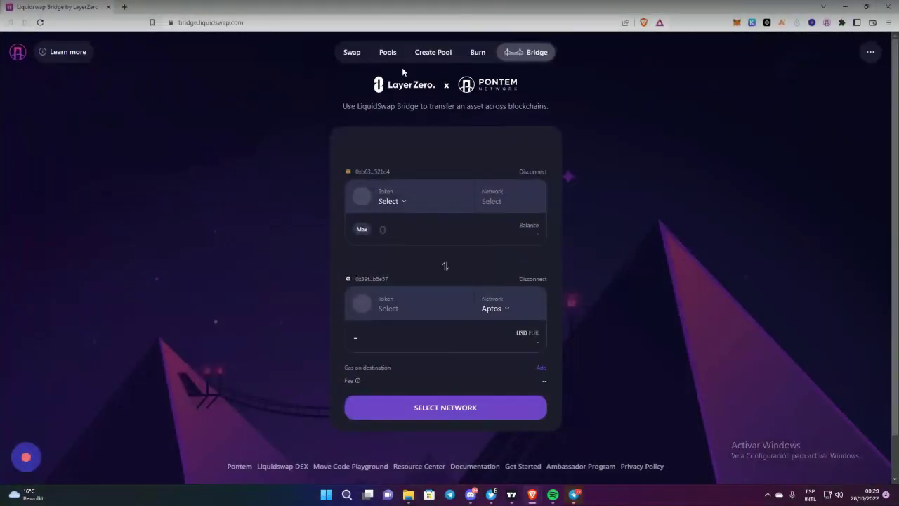
Go to the LiquidSwap Bridge section and switch the MetaMask network from the Goerli testnet to Polygon
left_click(525, 54)
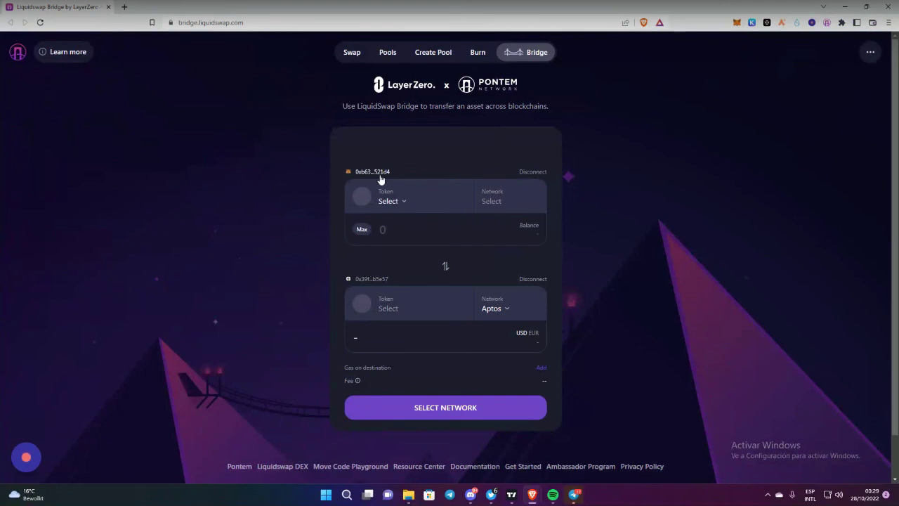
left_click(737, 23)
left_click(669, 47)
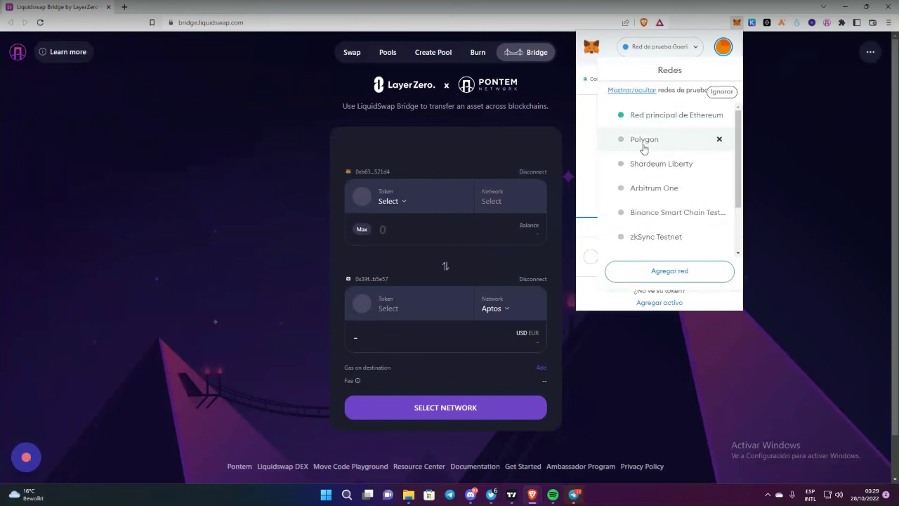
left_click(644, 141)
left_click(507, 147)
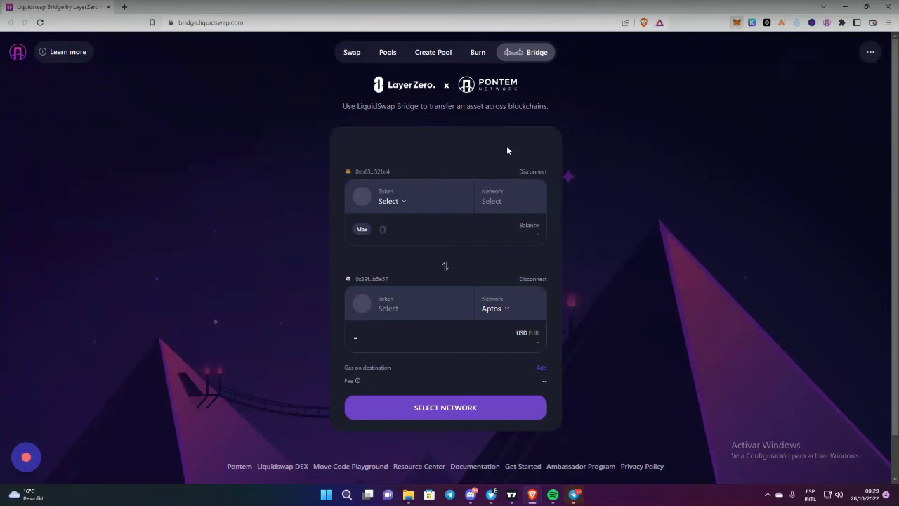
Choose Polygon USDC as the source token for the Aptos transfer and set the amount to 1
left_click(402, 202)
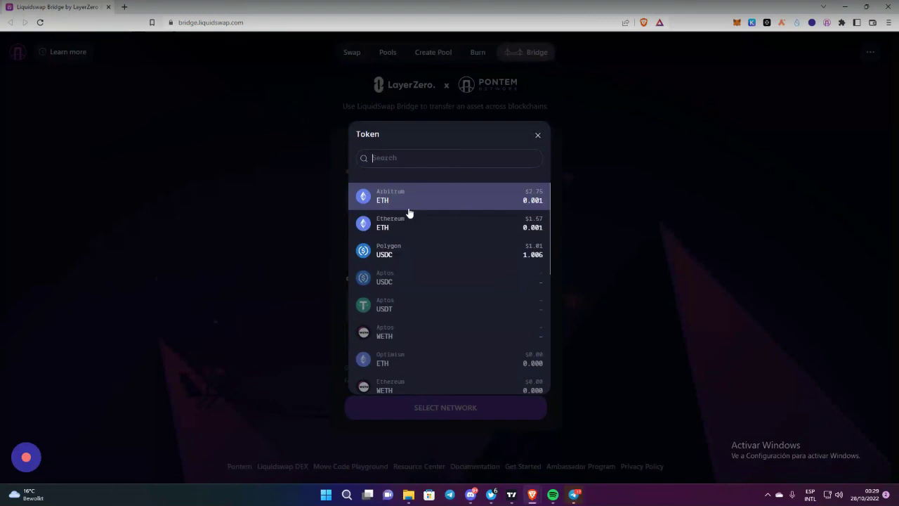
left_click(402, 251)
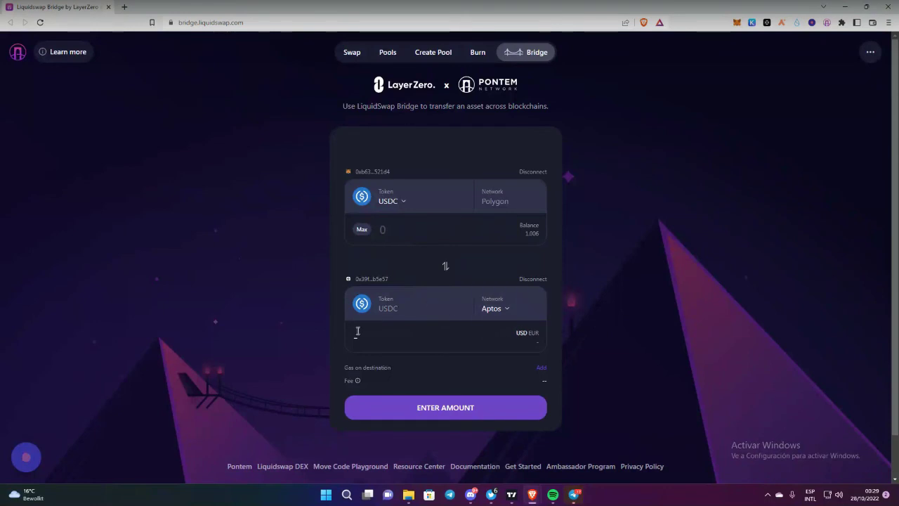
left_click(408, 237)
type("1")
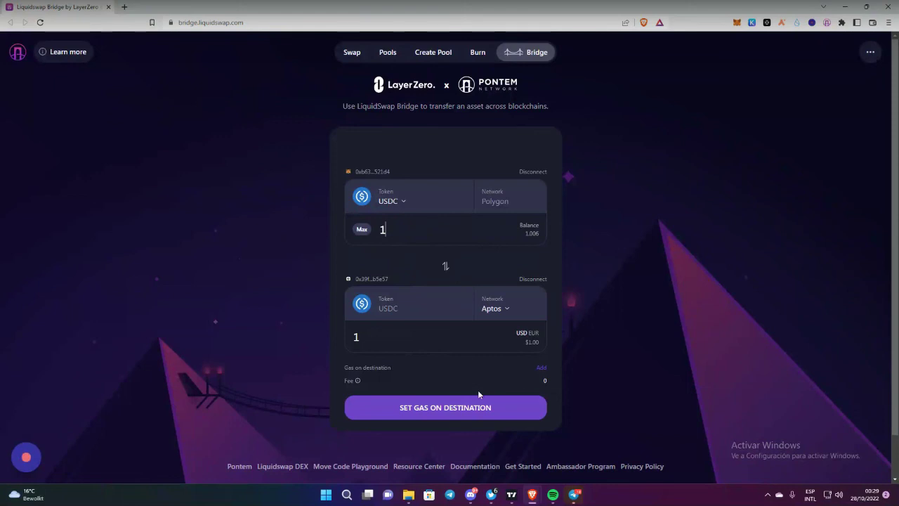
Set the gas on destination for the Aptos transfer to None and close the gas settings
left_click(450, 413)
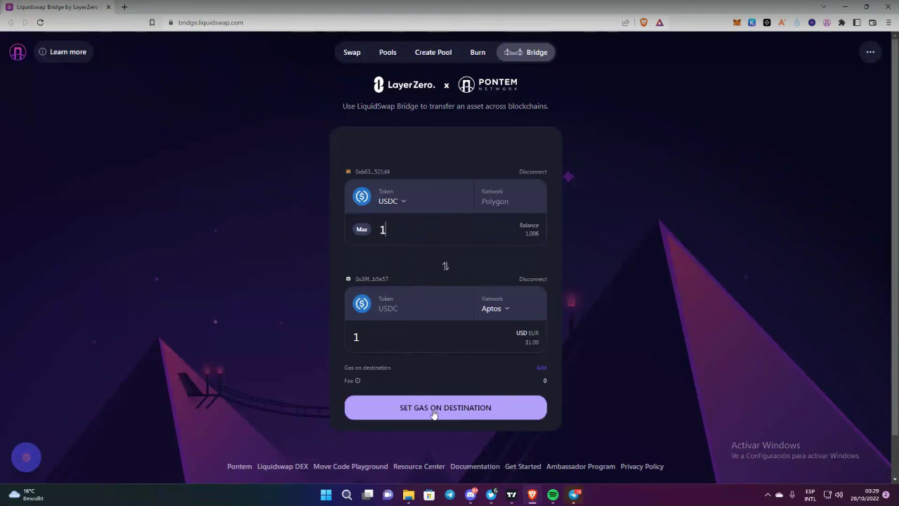
left_click(442, 415)
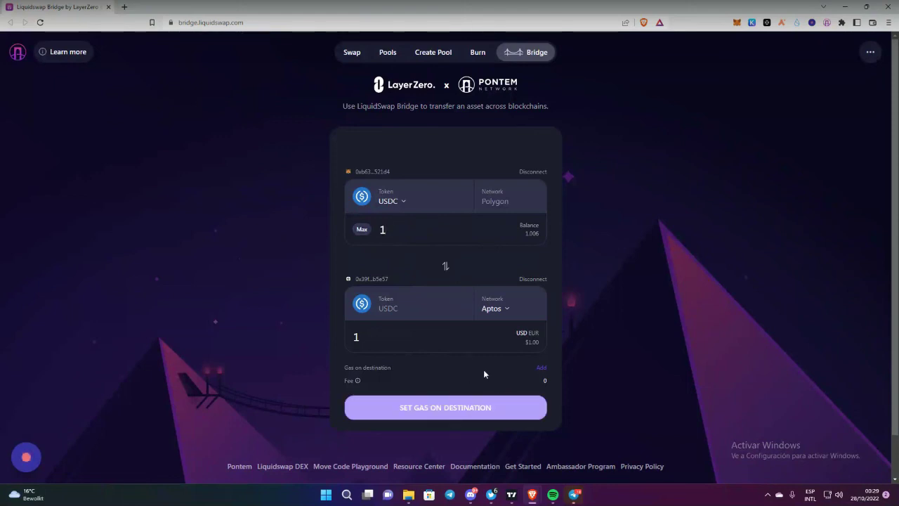
left_click(542, 370)
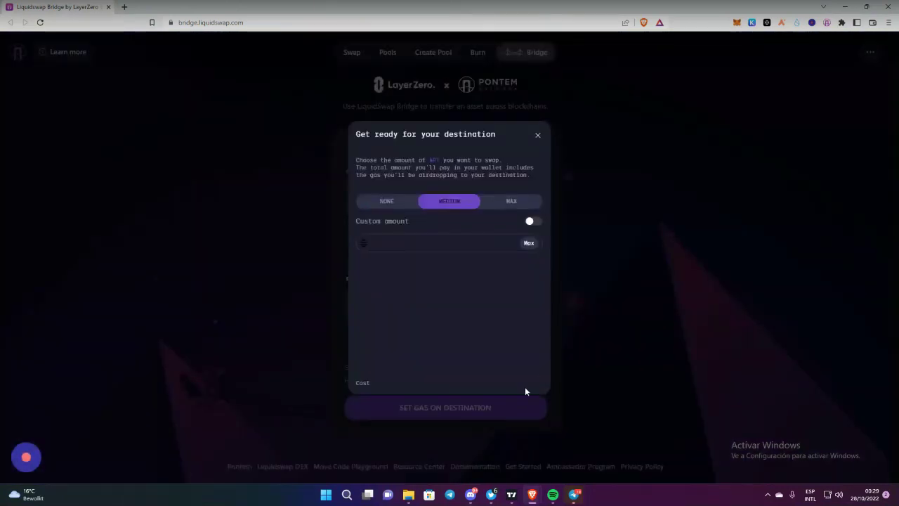
left_click(399, 205)
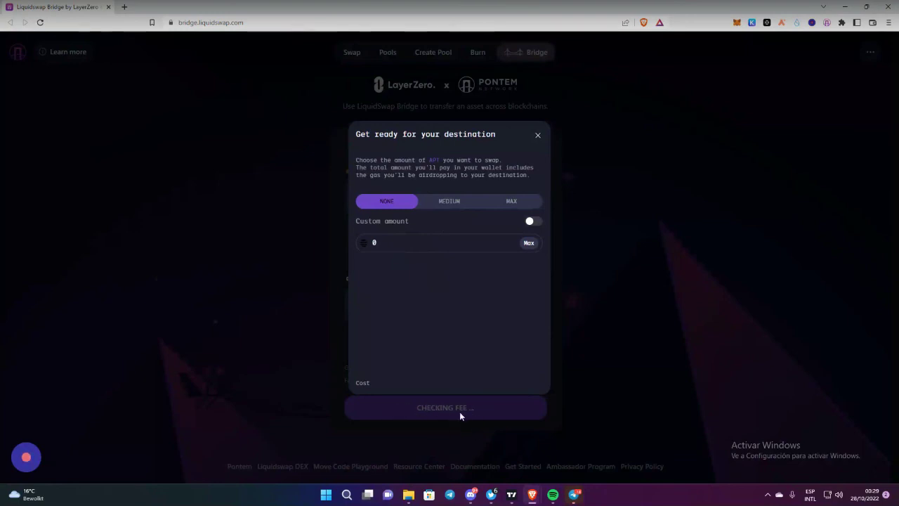
left_click(432, 410)
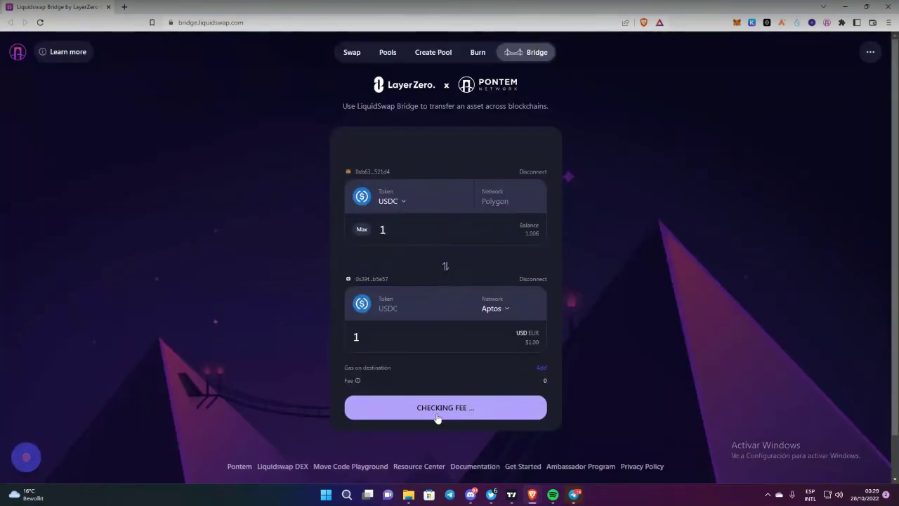